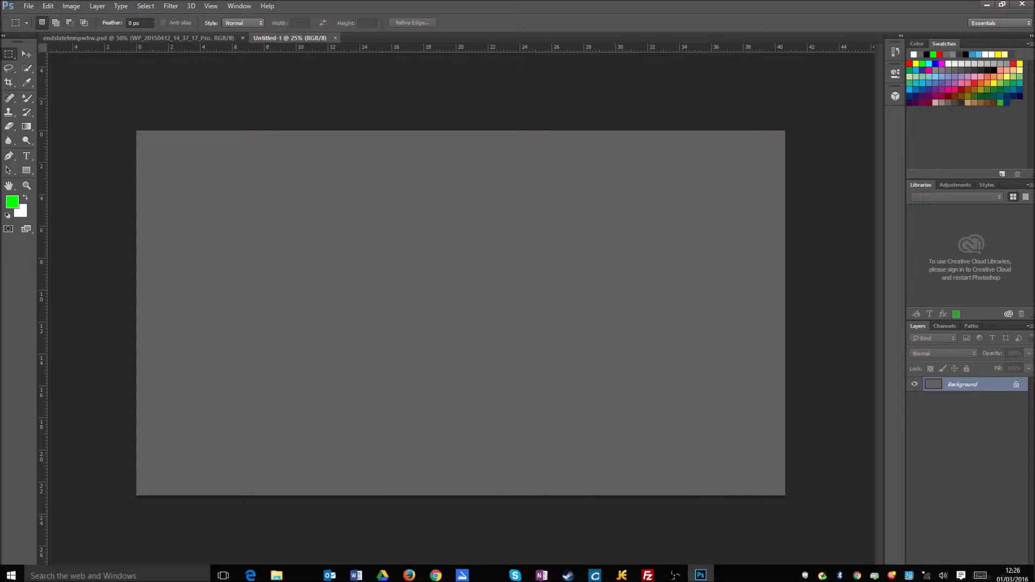
Place the picture "14" from the Example Pictures folder into the untitled document and commit it at its placed size
mouse_move(277, 575)
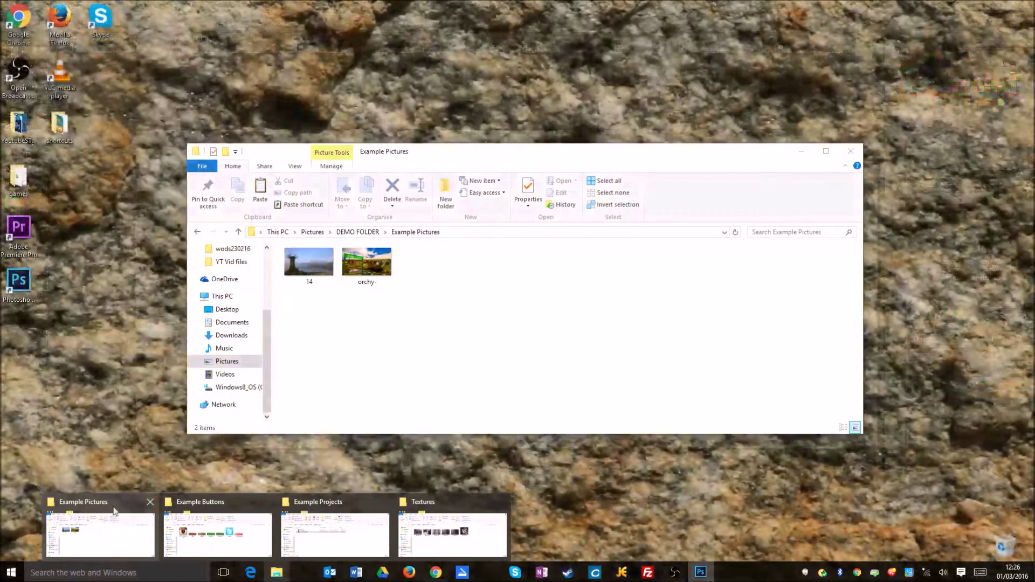
click(114, 512)
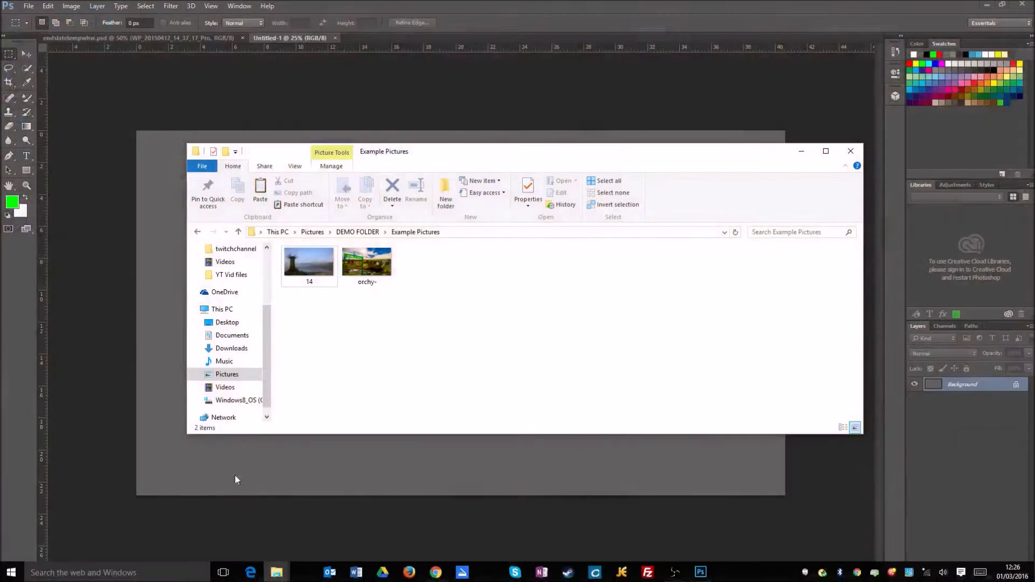
drag(485, 157, 477, 363)
click(291, 478)
drag(291, 479, 374, 275)
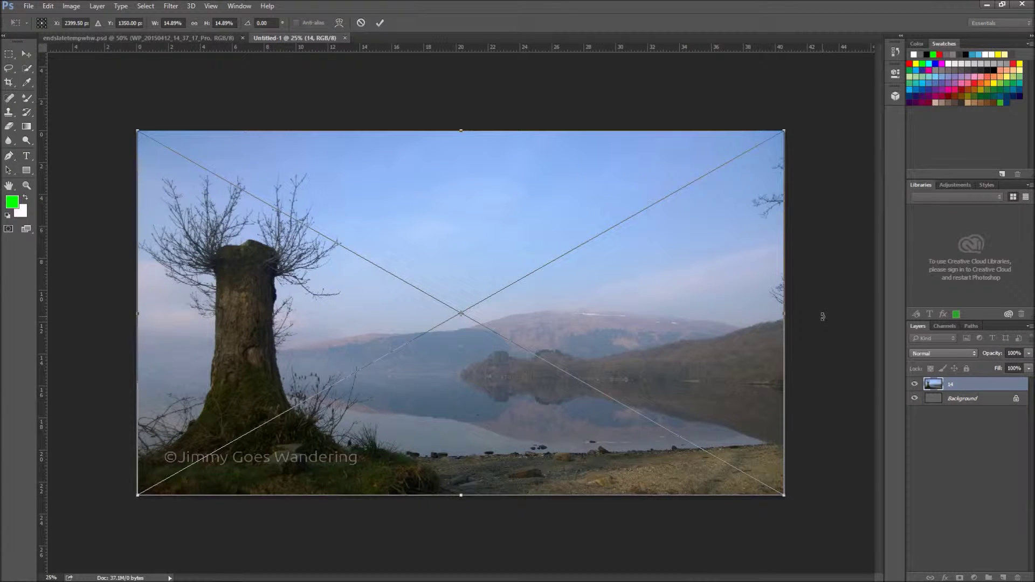
click(380, 23)
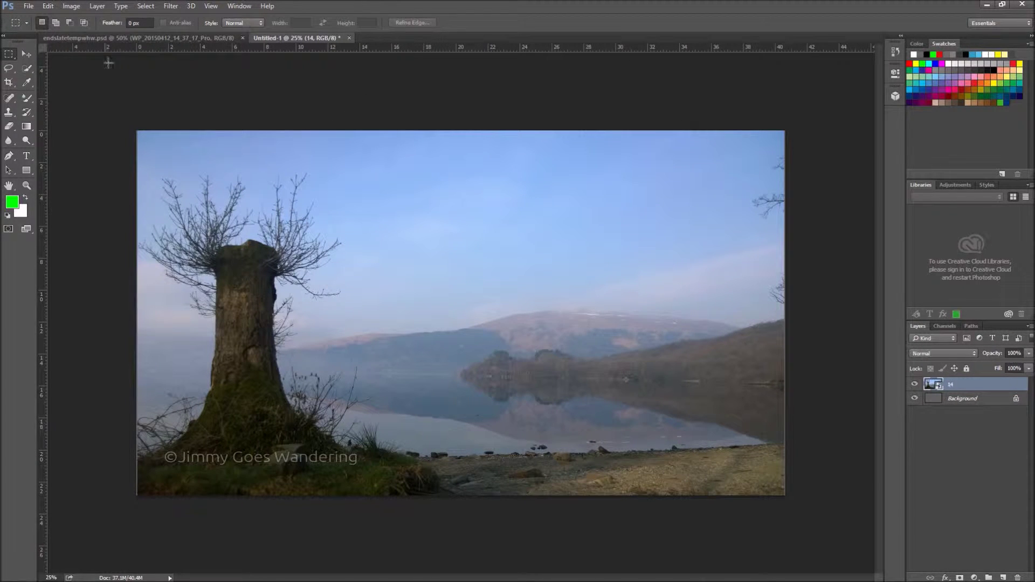
Add a new empty layer above the placed photo with the default settings
click(98, 6)
mouse_move(140, 24)
click(235, 18)
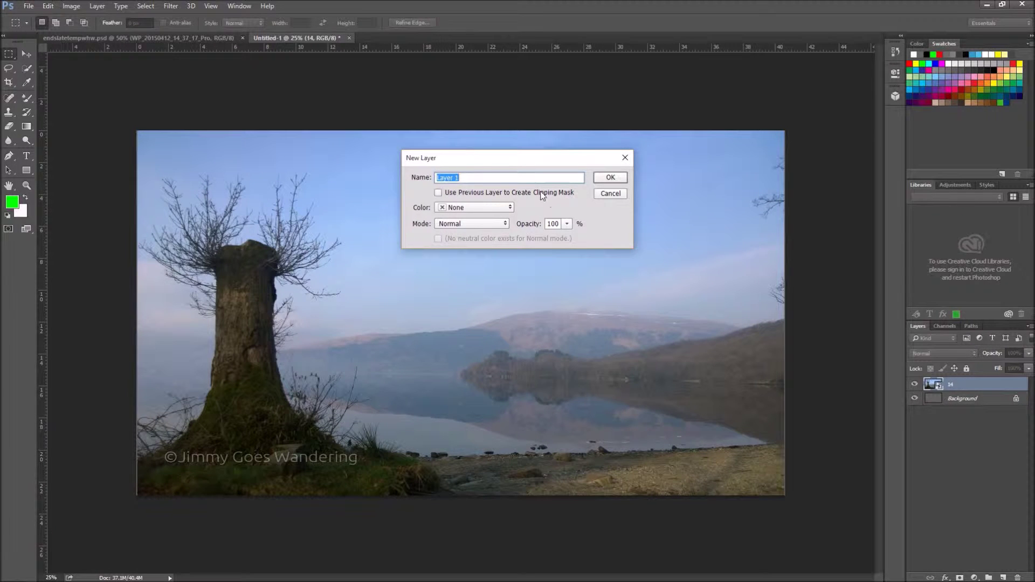
click(608, 180)
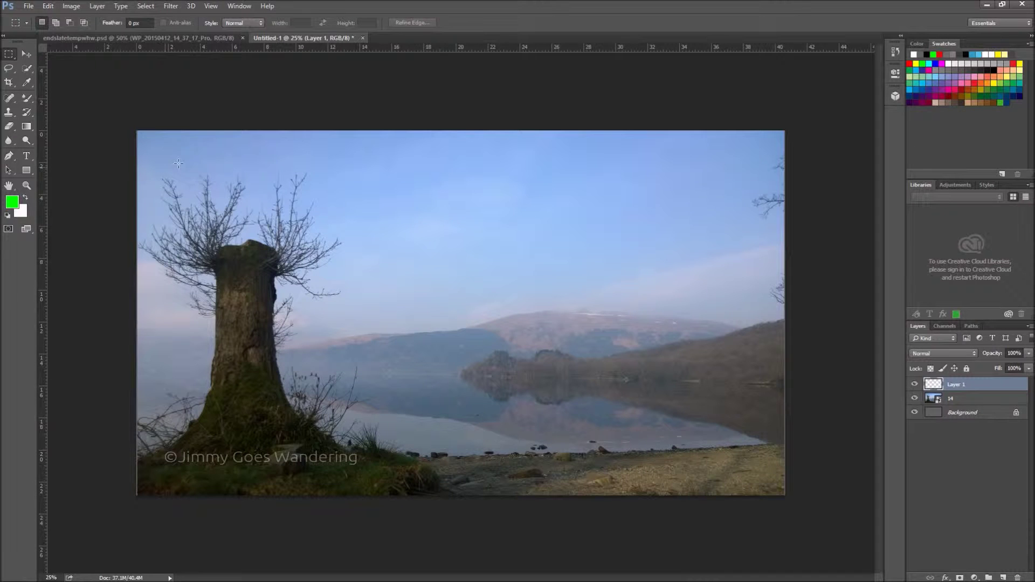
Draw a green rectangle shape about 1784 px square over the photo's upper-left corner with the Rectangle Tool
click(27, 170)
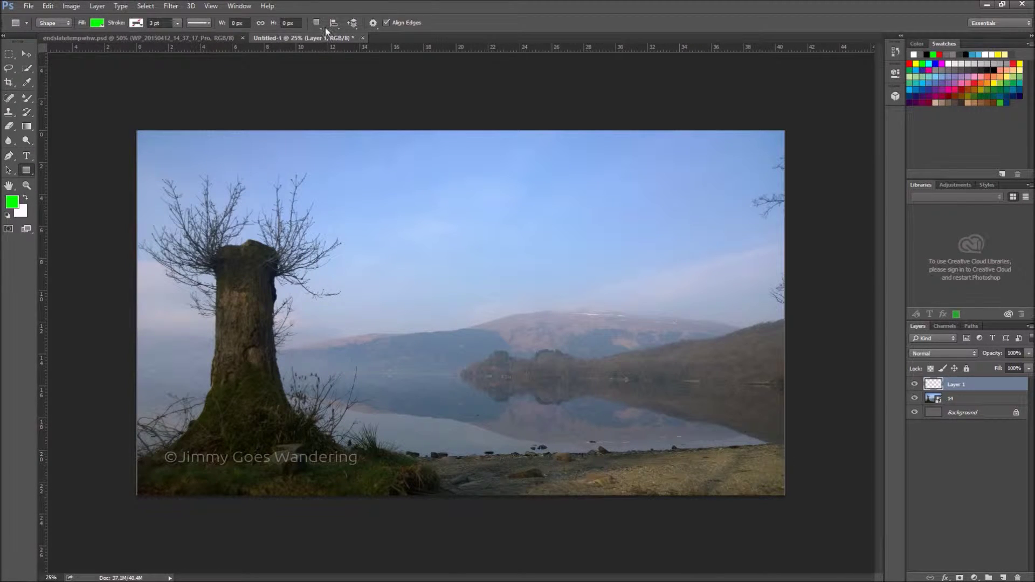
right_click(30, 173)
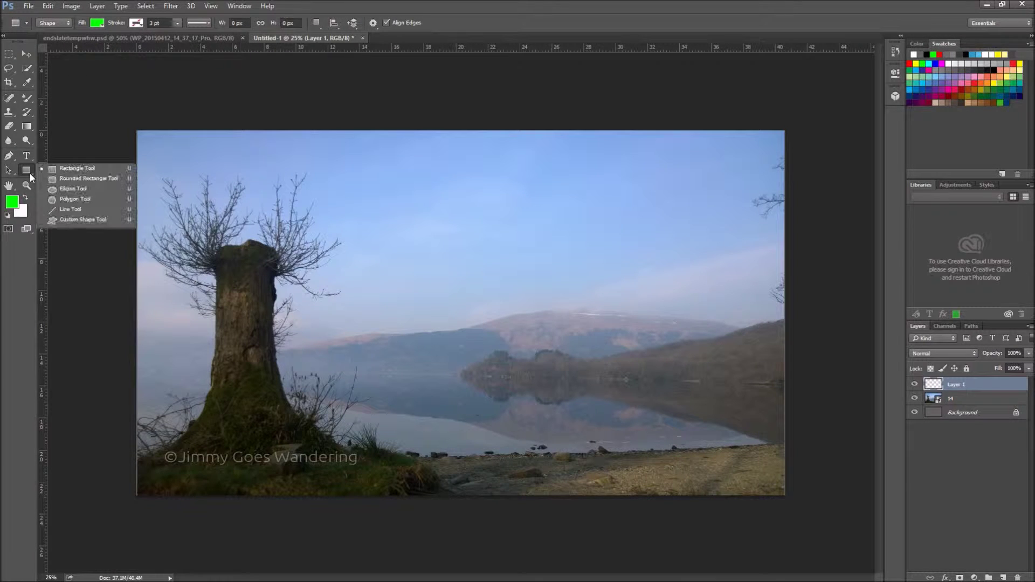
click(79, 169)
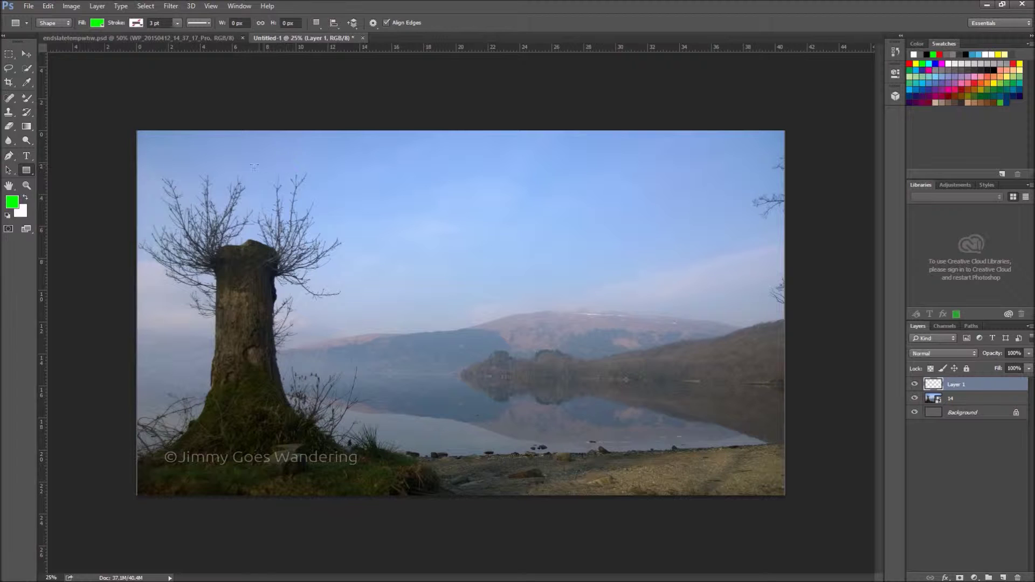
drag(203, 181, 333, 206)
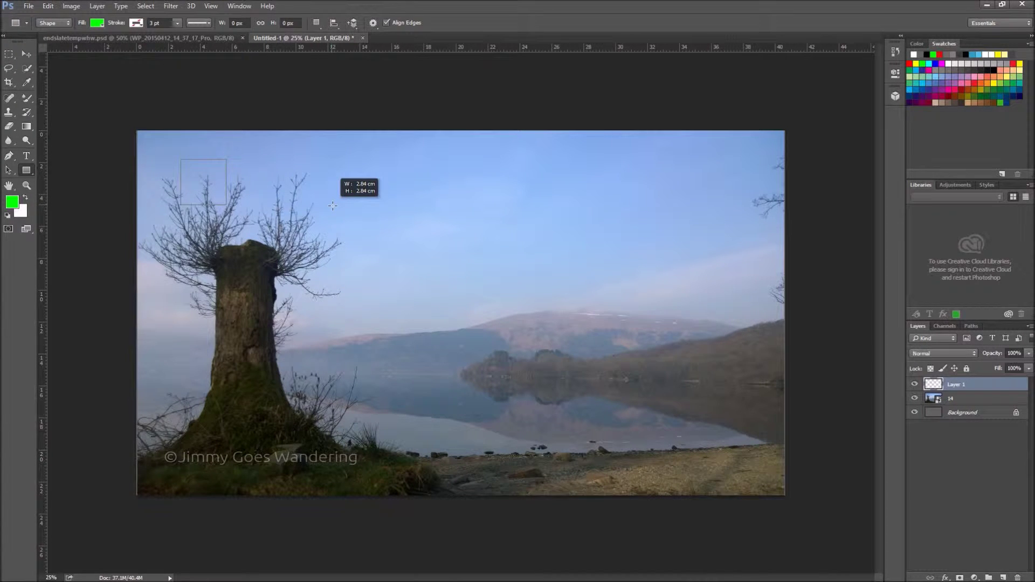
drag(333, 206, 214, 195)
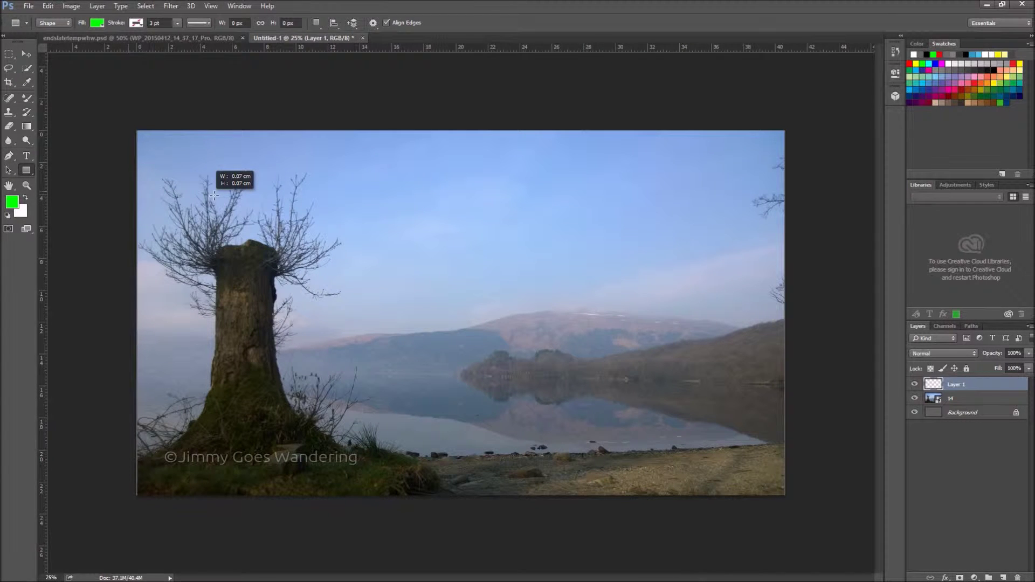
drag(214, 195, 324, 302)
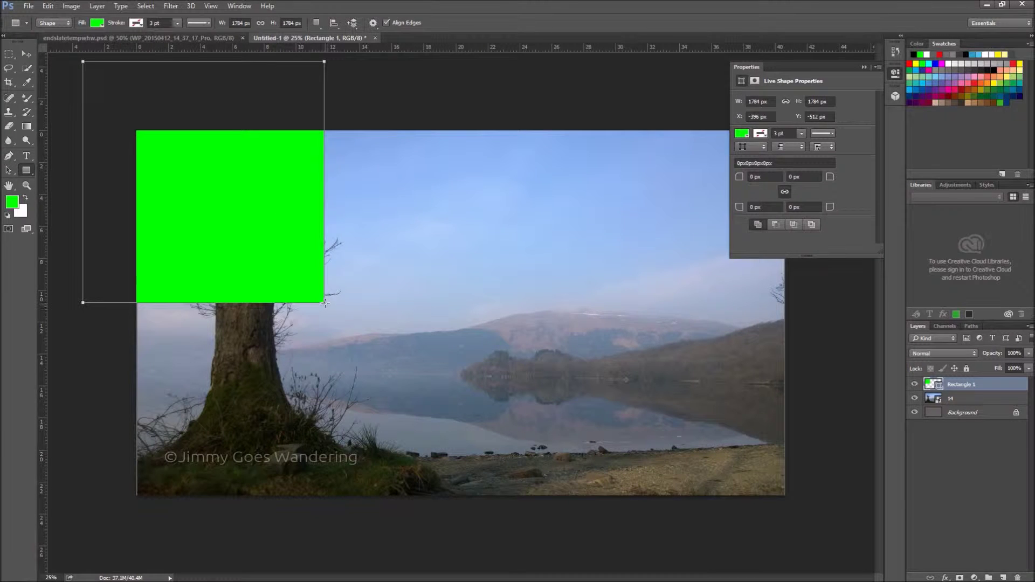
Move the green square fully onto the photo and stretch it to about 123% width and 68% height
click(27, 54)
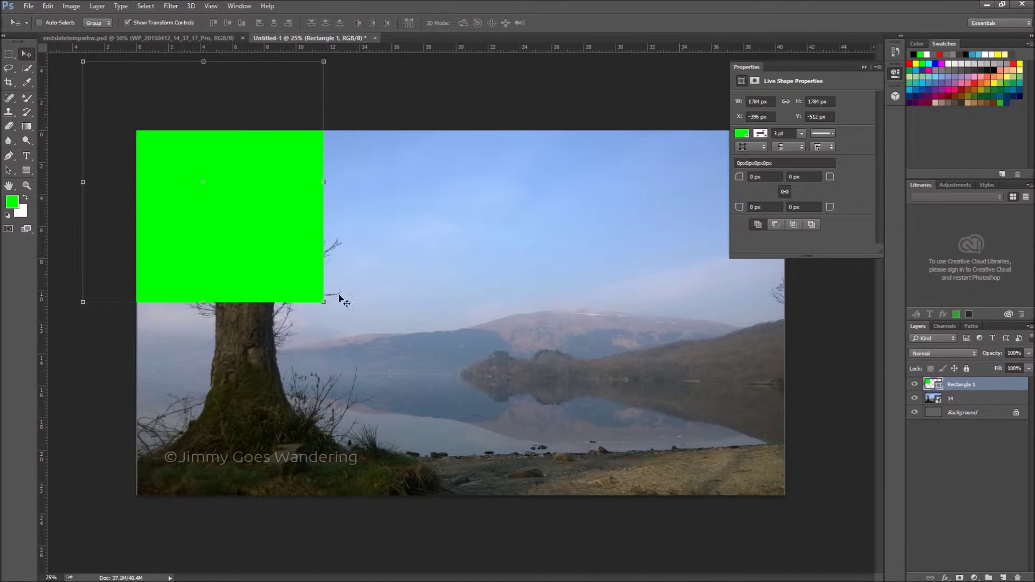
drag(234, 237, 347, 327)
drag(430, 389, 508, 407)
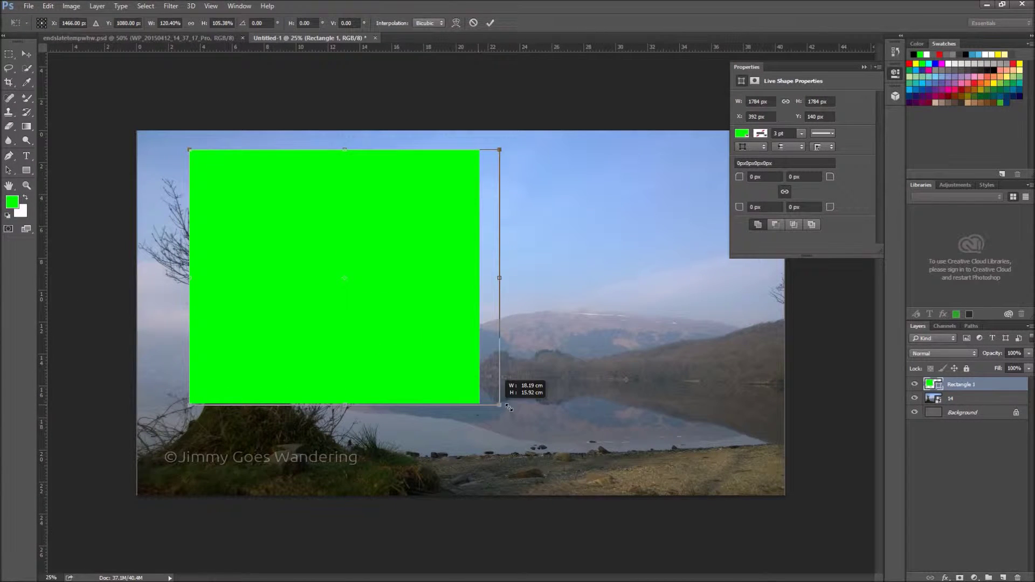
drag(508, 407, 477, 314)
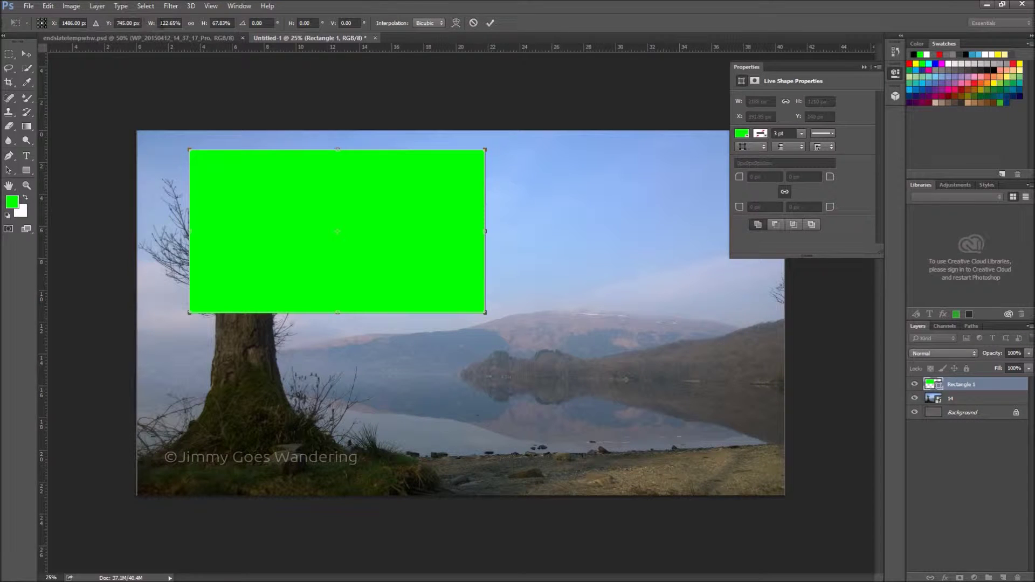
Set the green rectangle's transform scale to 16% width and 9% height
double_click(178, 23)
drag(163, 23, 153, 24)
text(16)
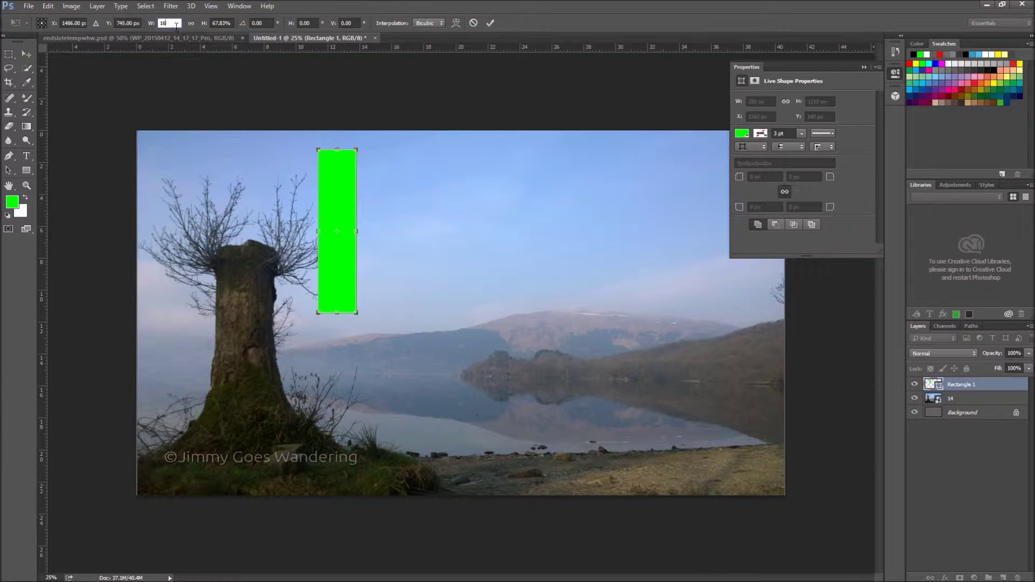
key(BackSpace)
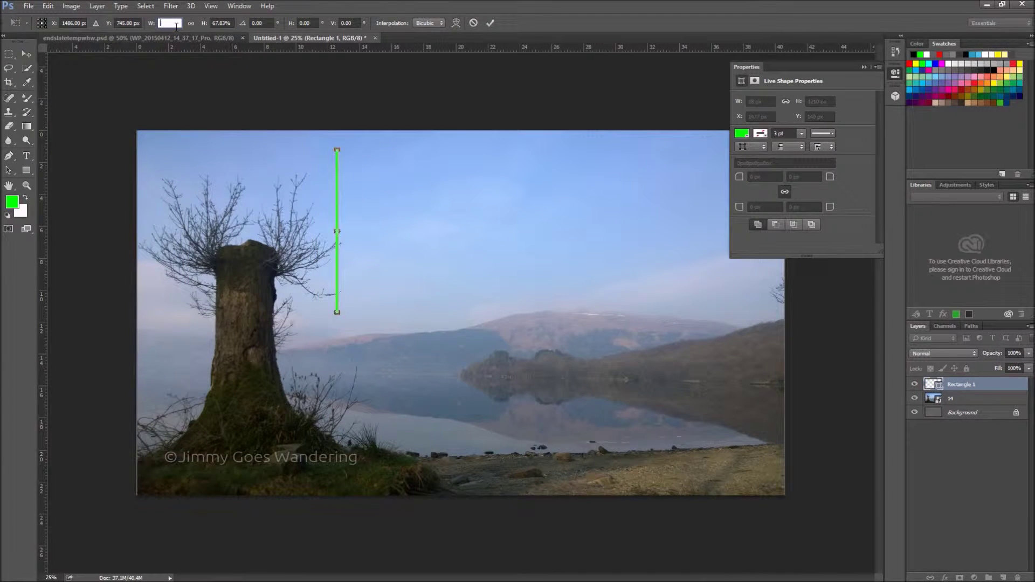
text(9)
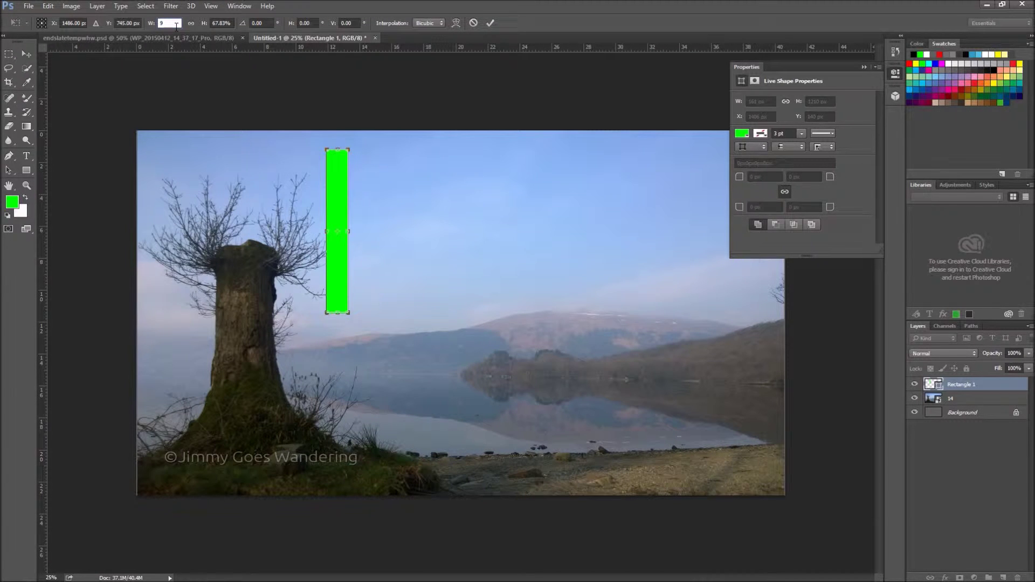
key(BackSpace)
text(16)
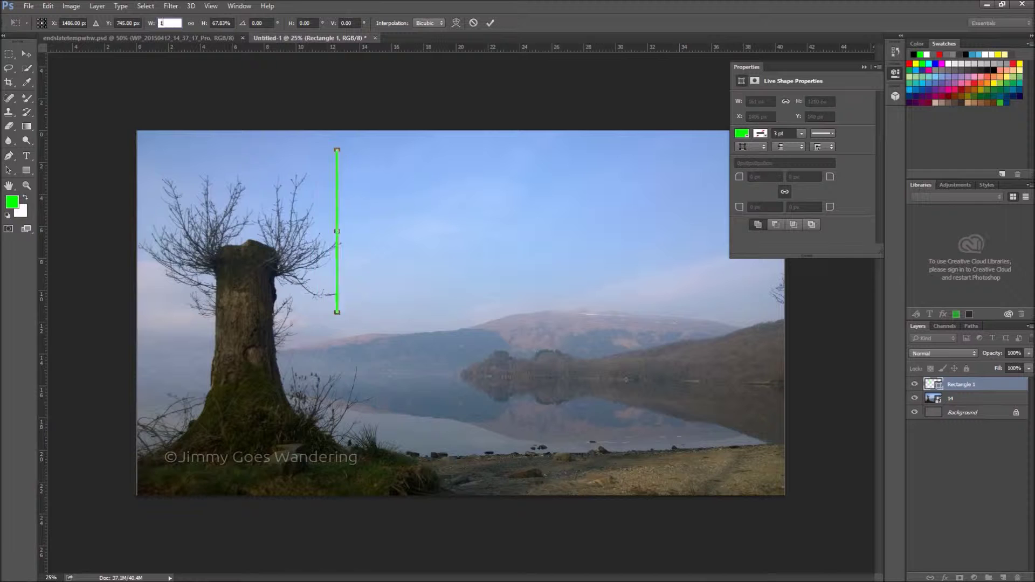
click(232, 22)
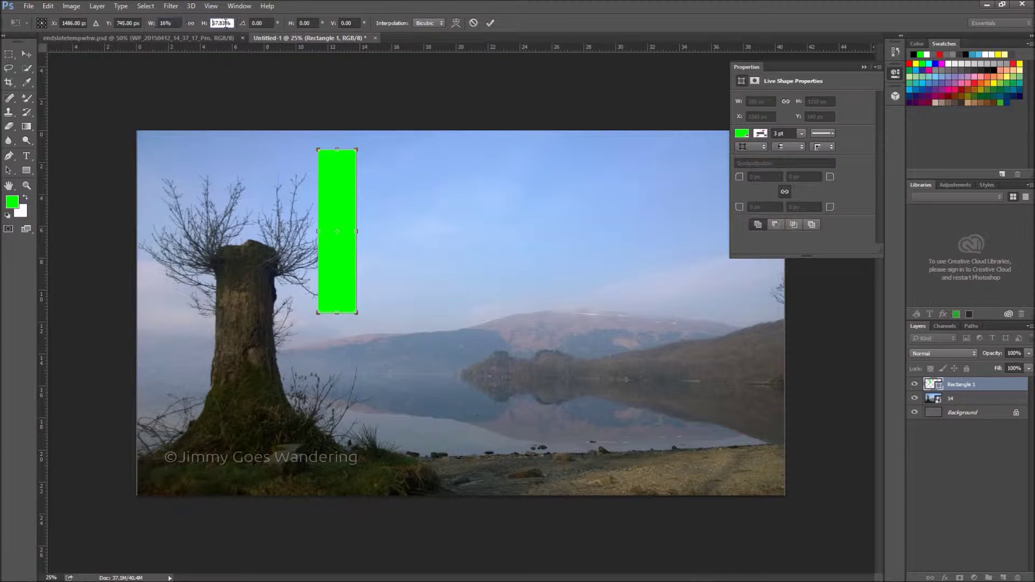
click(204, 24)
text(9)
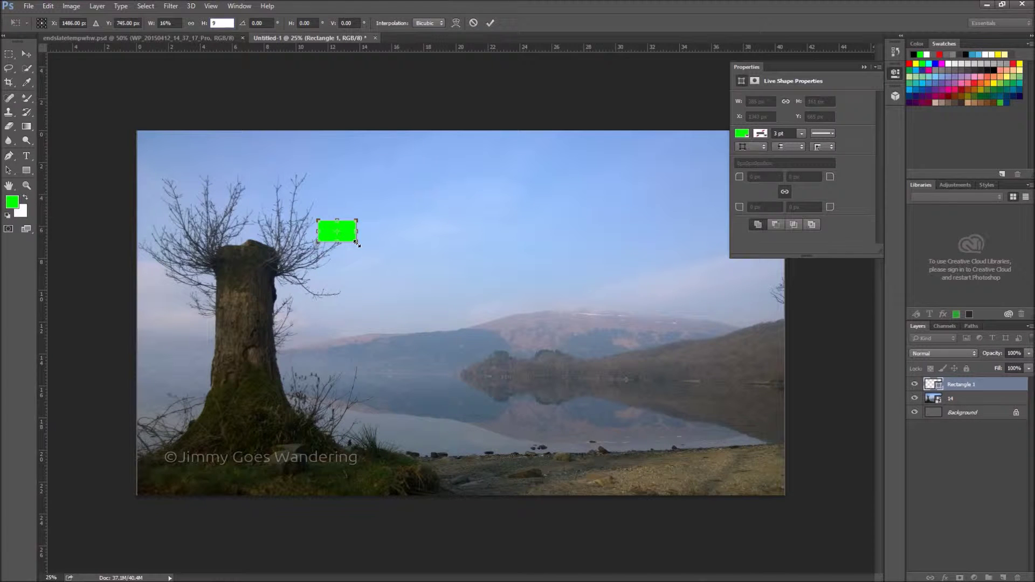
Scale the small green rectangle up proportionally to about 2021 by 1173 px and apply the transform
drag(358, 244, 373, 256)
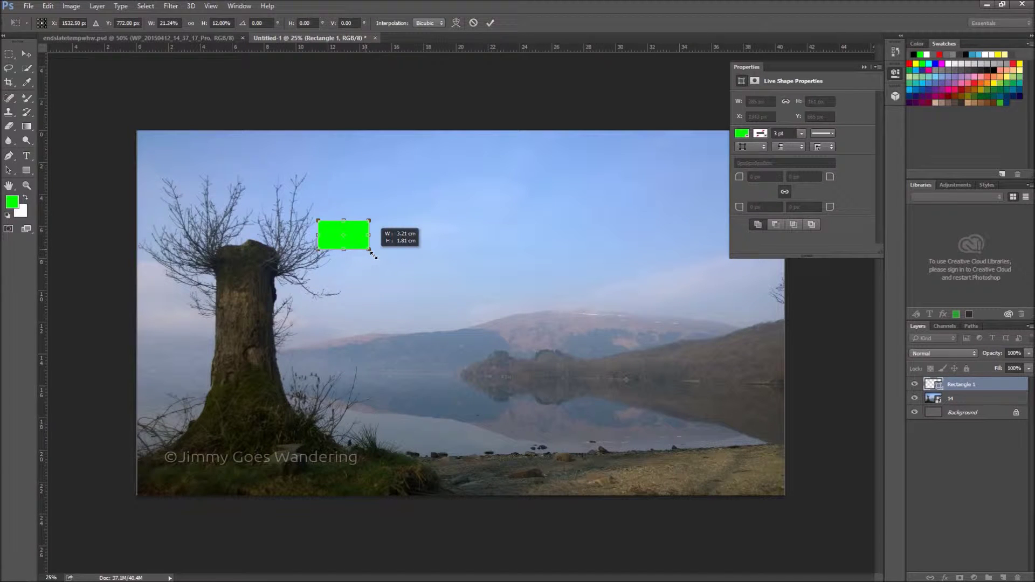
drag(375, 256, 591, 378)
mouse_move(453, 303)
mouse_down()
mouse_move(423, 291)
mouse_move(452, 302)
mouse_up()
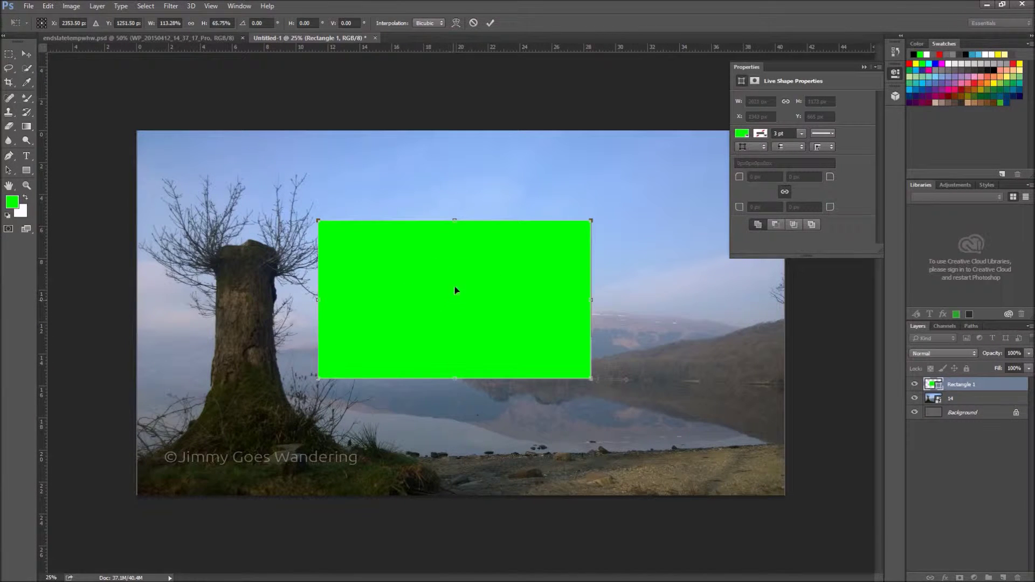
click(491, 23)
Move the green rectangle to the upper-right area of the photo, collapsing the shape properties that cover it
drag(523, 300, 654, 229)
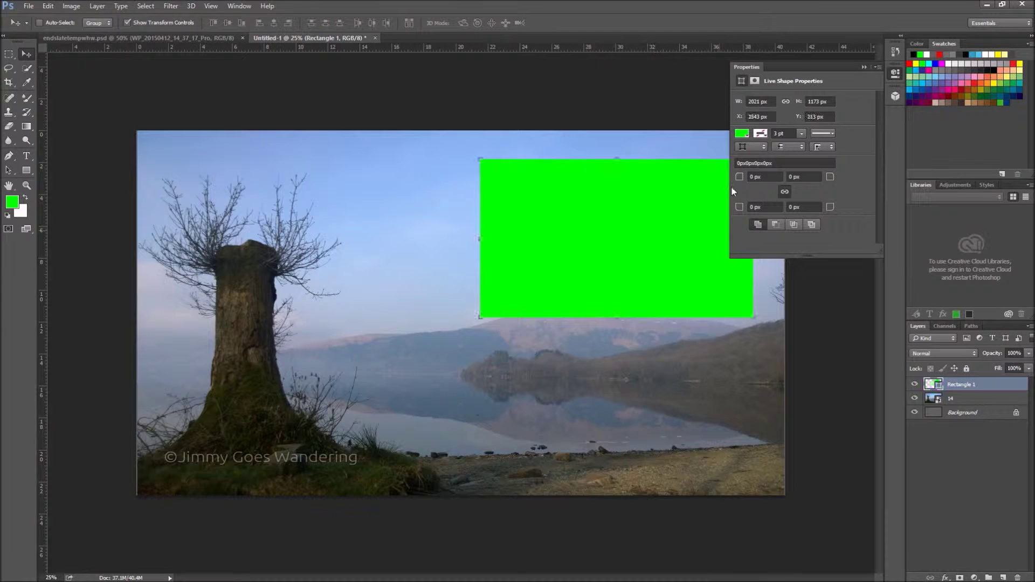
click(864, 67)
drag(674, 199, 678, 199)
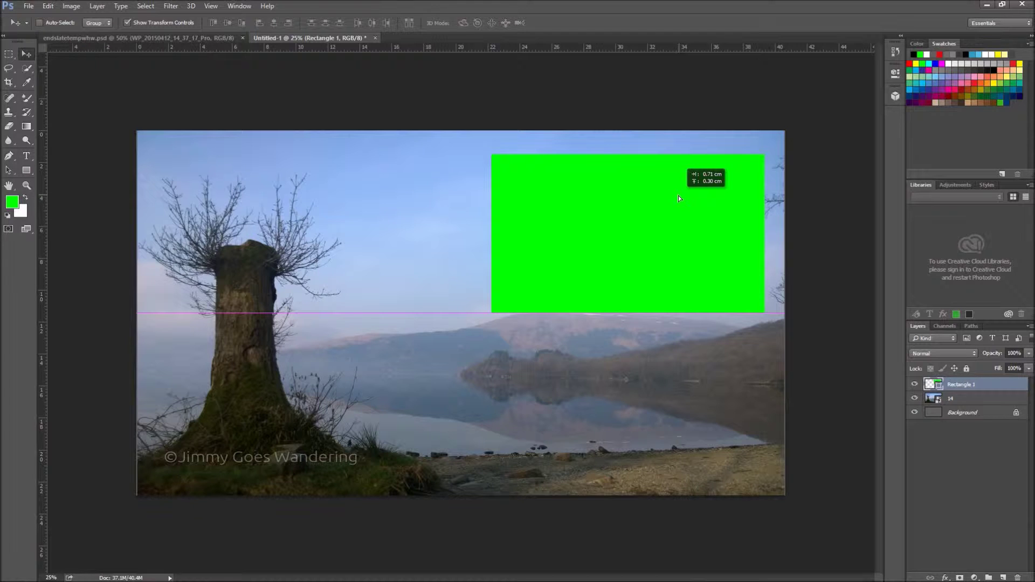
drag(679, 198, 679, 195)
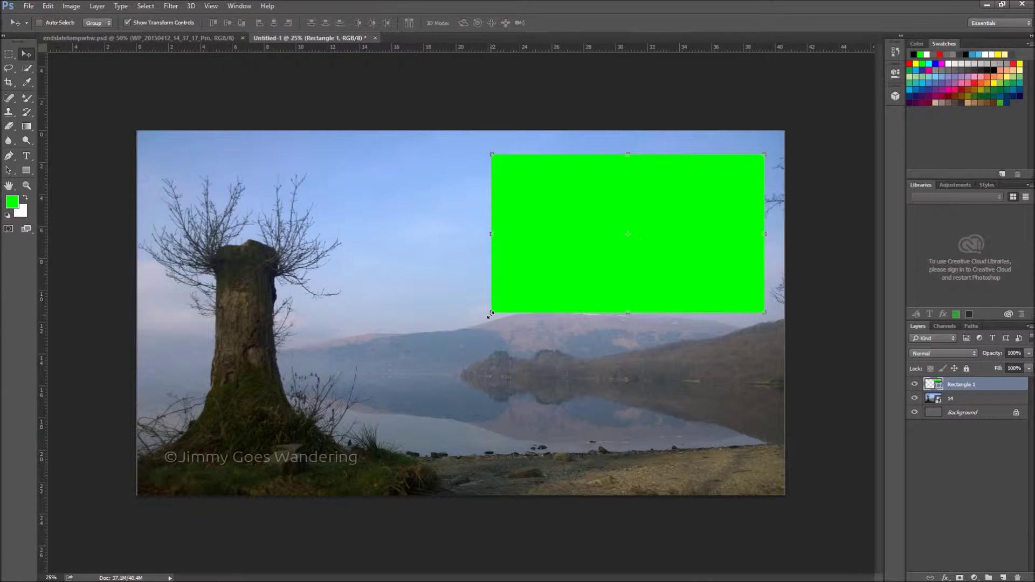
Enlarge the rectangle from its lower-left corner to about 2310 by 1340 px and change its fill to light blue
drag(491, 314, 452, 342)
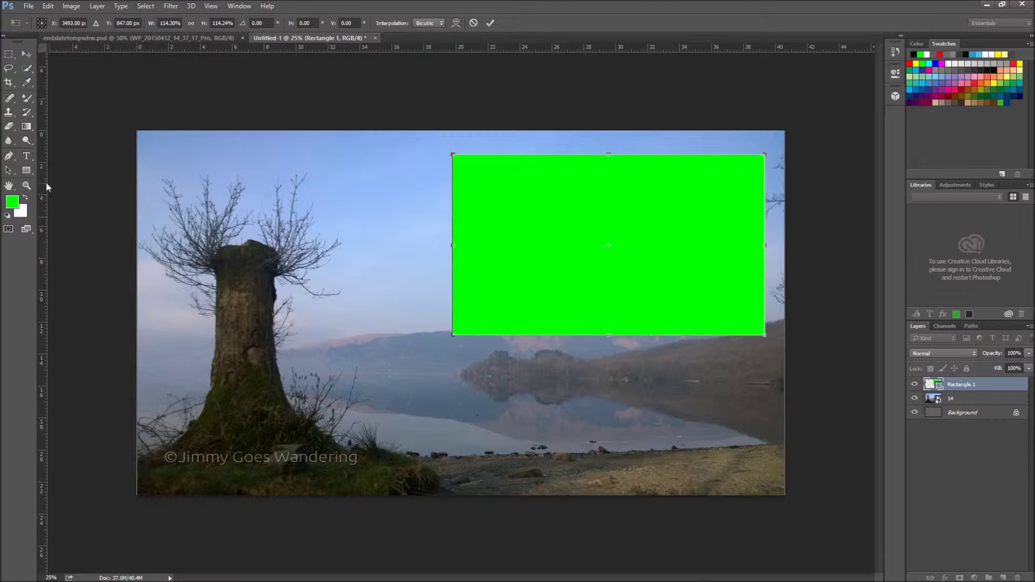
click(26, 170)
click(476, 224)
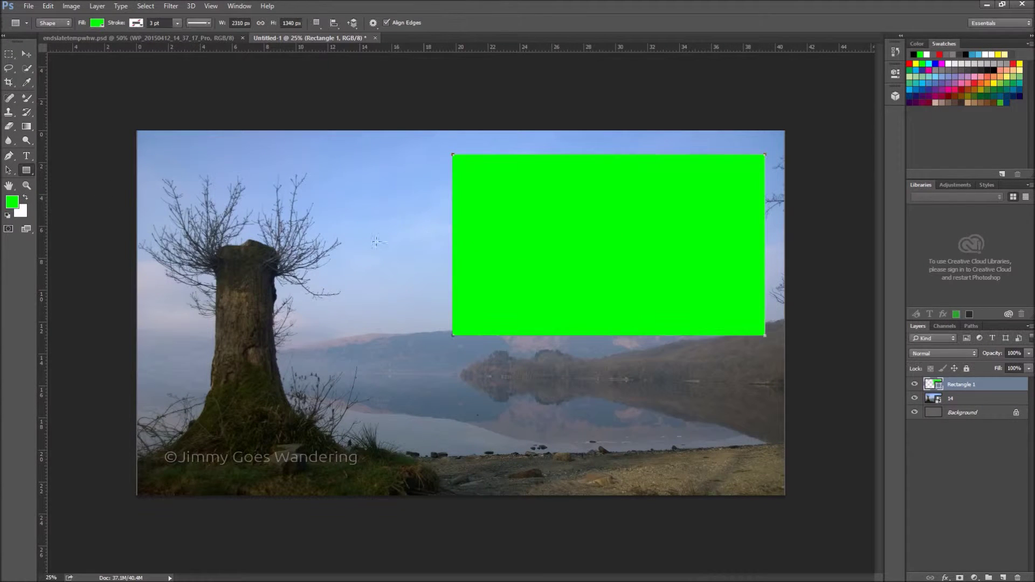
click(102, 24)
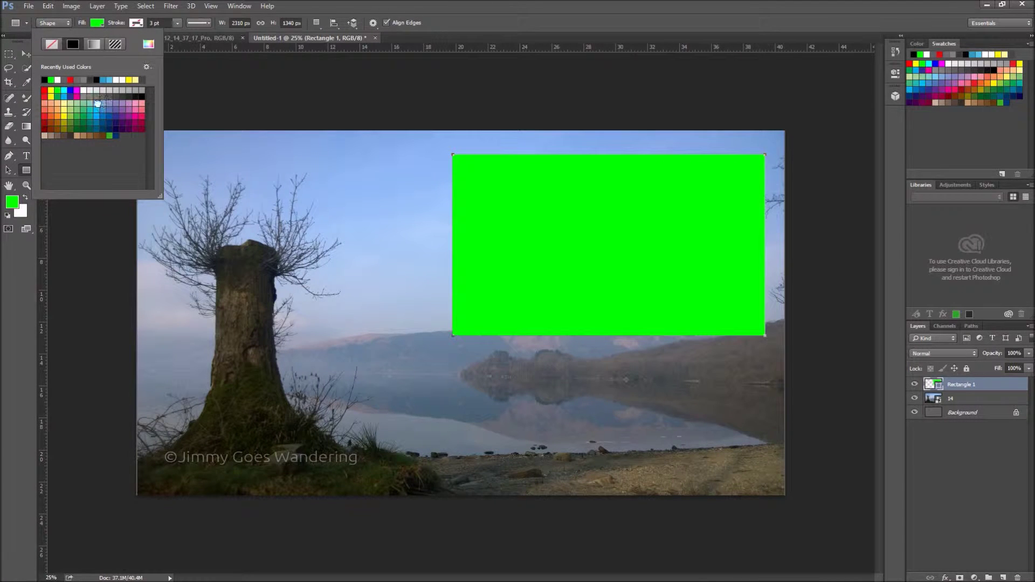
click(102, 102)
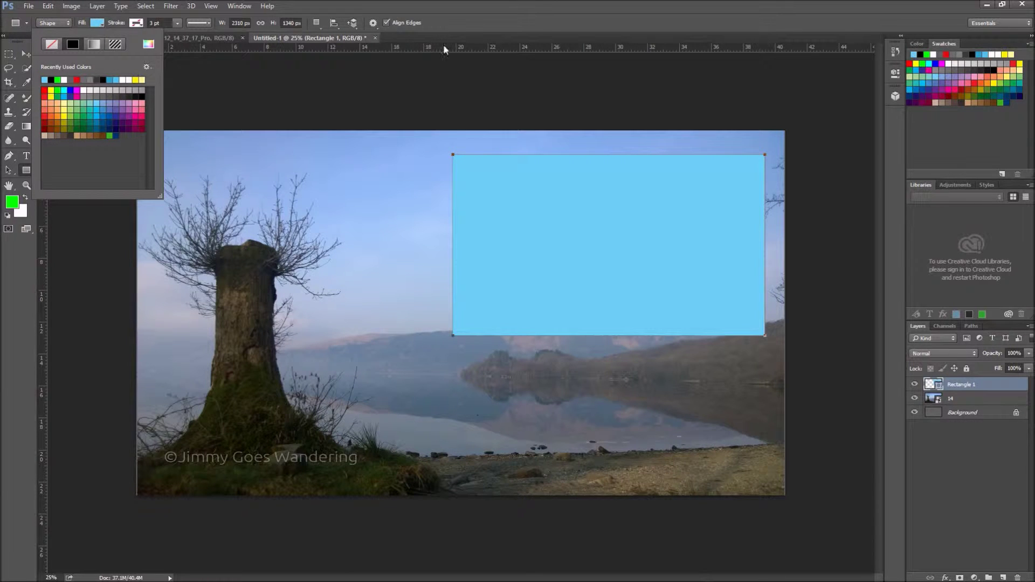
Reduce the Rectangle 1 layer's opacity to 27% in its blending options and apply the layer style
right_click(957, 388)
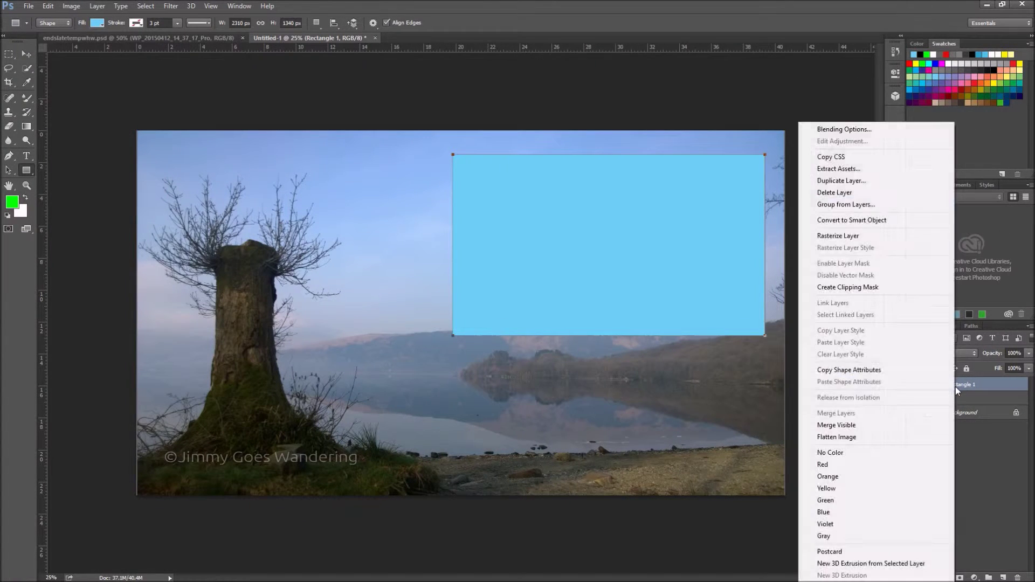
click(860, 129)
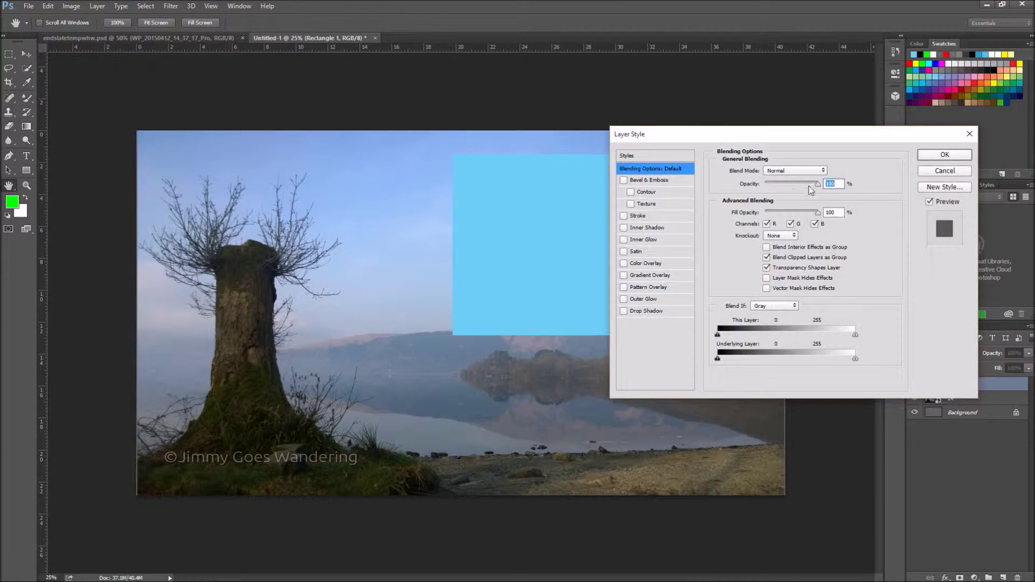
drag(817, 184, 775, 185)
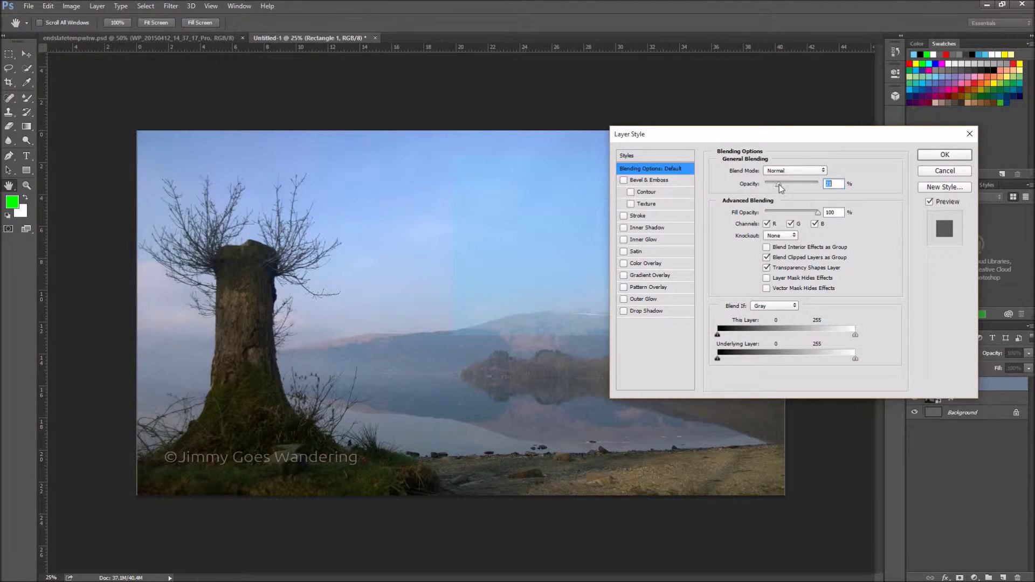
drag(794, 138, 770, 57)
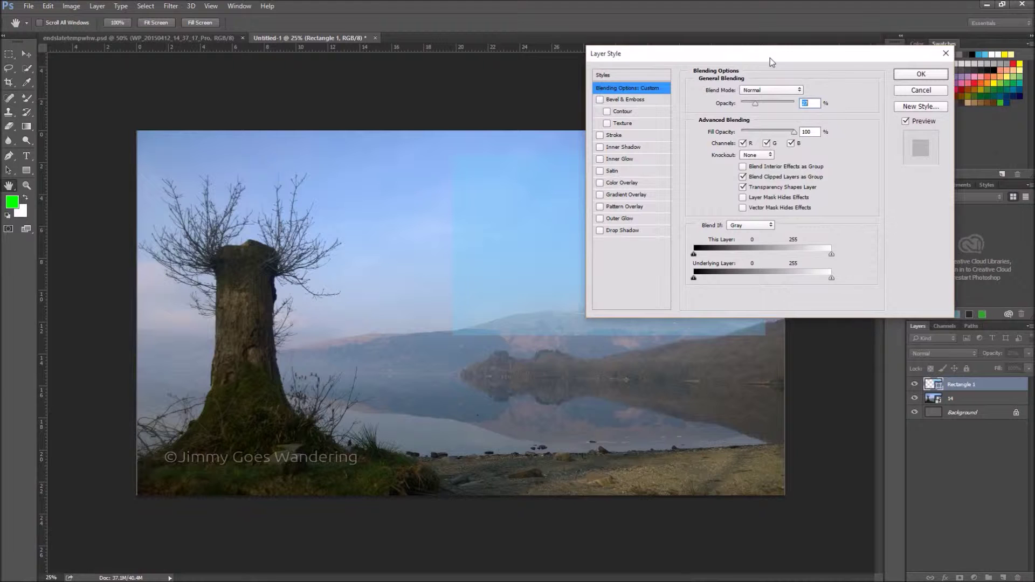
click(602, 231)
click(938, 77)
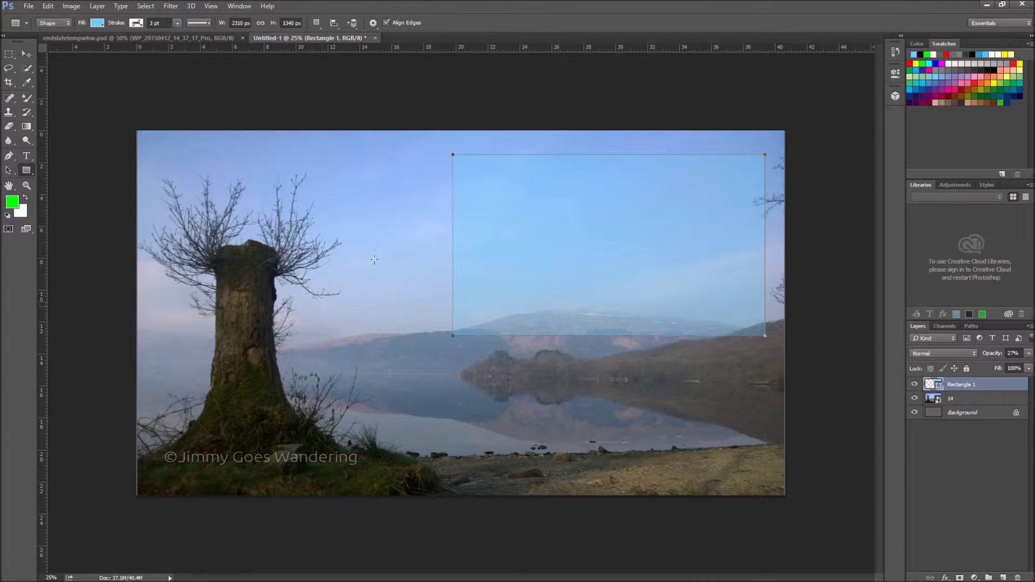
Create a new empty layer above the Rectangle 1 layer with the default settings
click(97, 6)
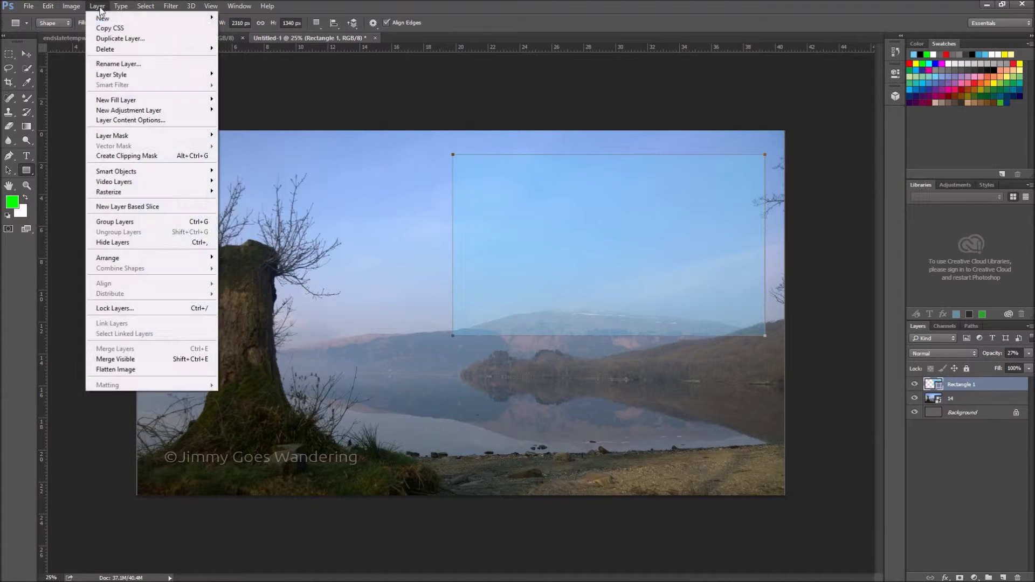
mouse_move(120, 19)
click(241, 21)
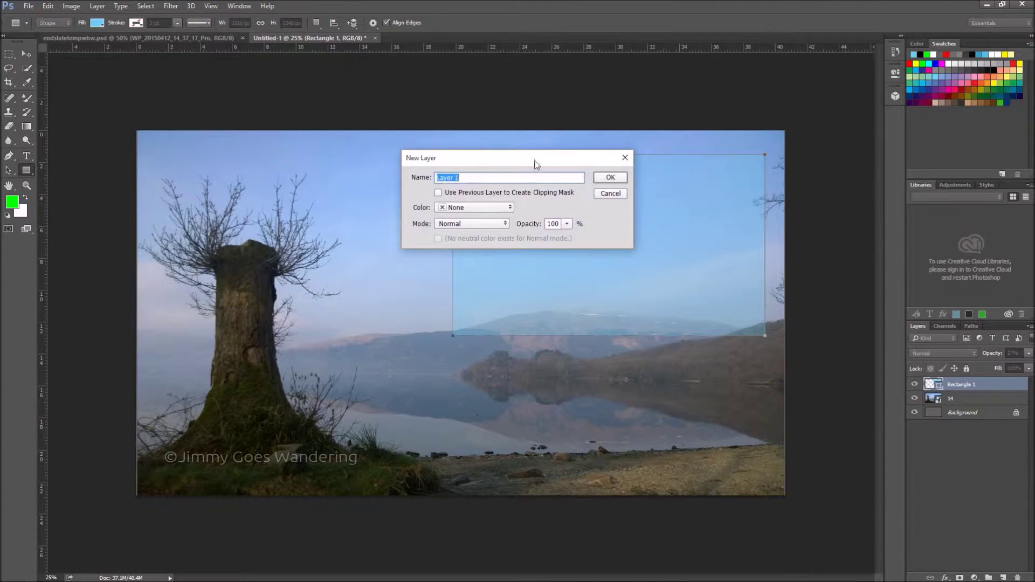
click(608, 180)
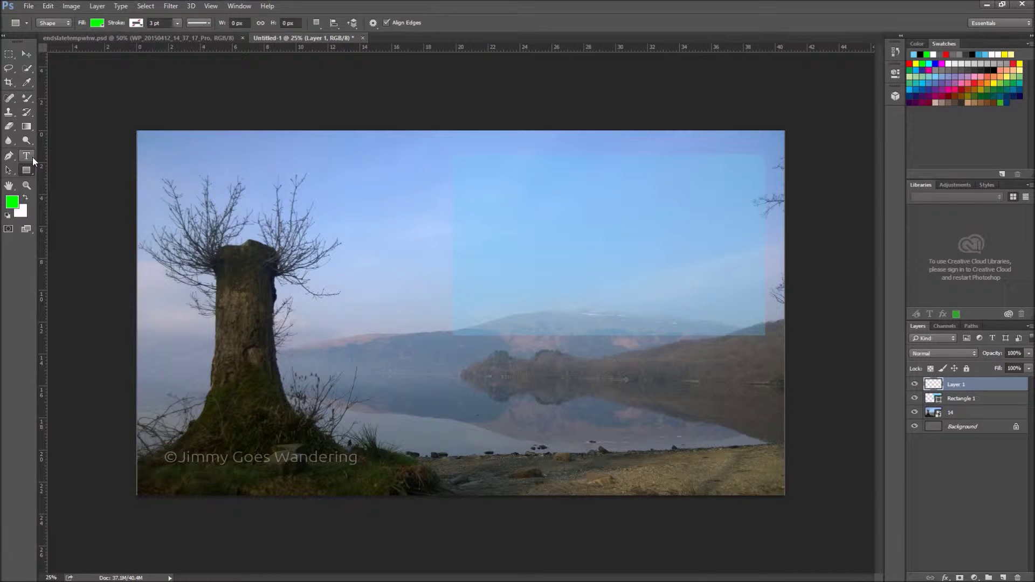
Add the text "Thanks For Watching" at 48 pt and position it fully inside the photo's upper-left sky
click(26, 156)
click(186, 171)
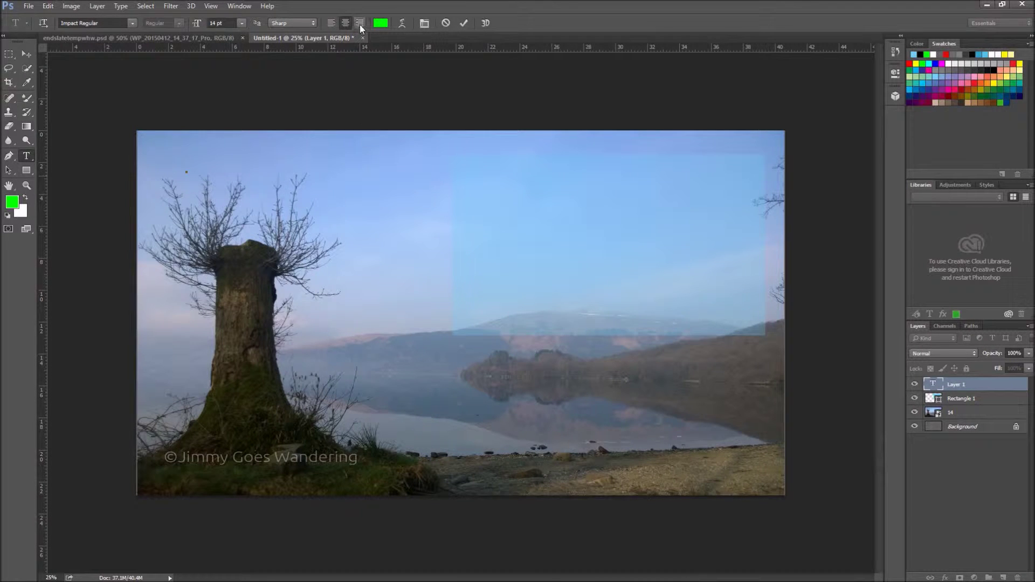
click(240, 23)
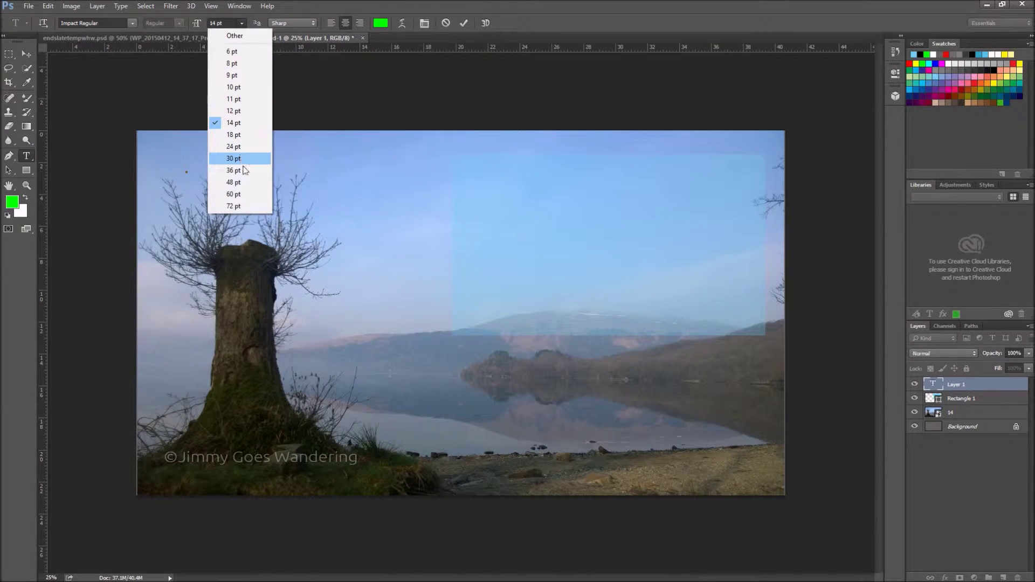
click(250, 183)
text(Thanskd)
key(BackSpace)
key(BackSpace)
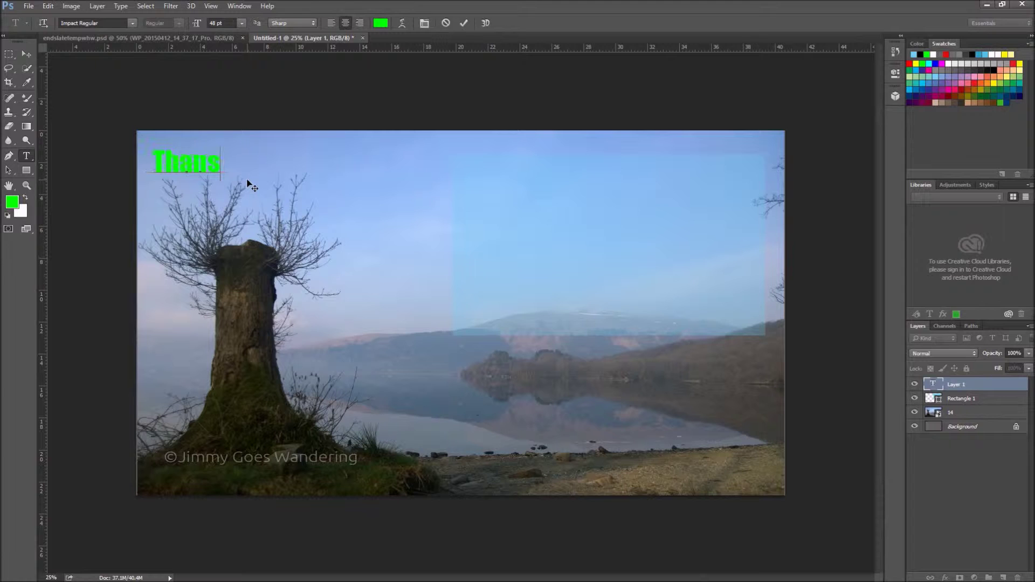
key(BackSpace)
text(ks)
text( For)
text( Wa)
text(tching)
click(26, 56)
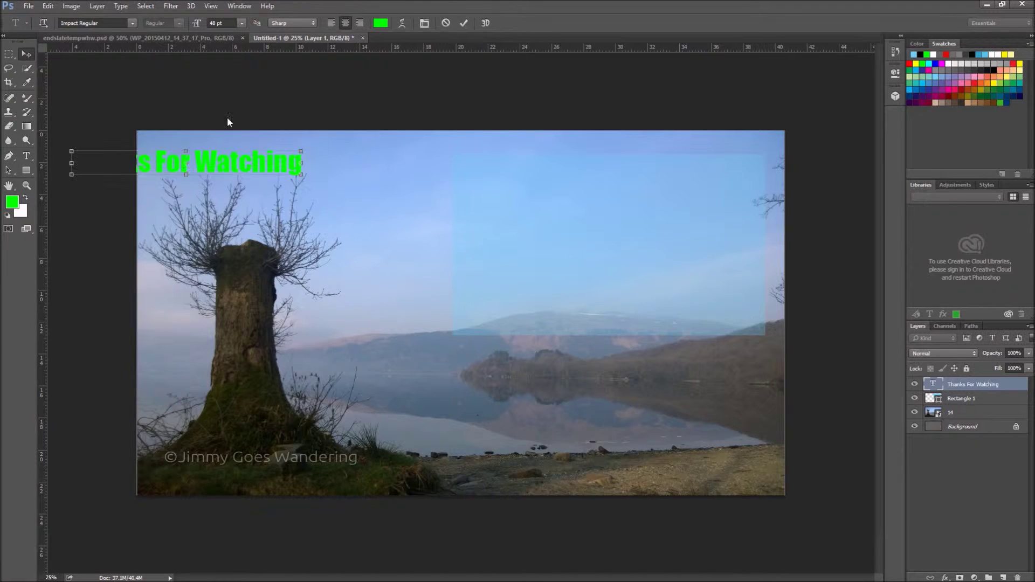
drag(294, 168, 390, 174)
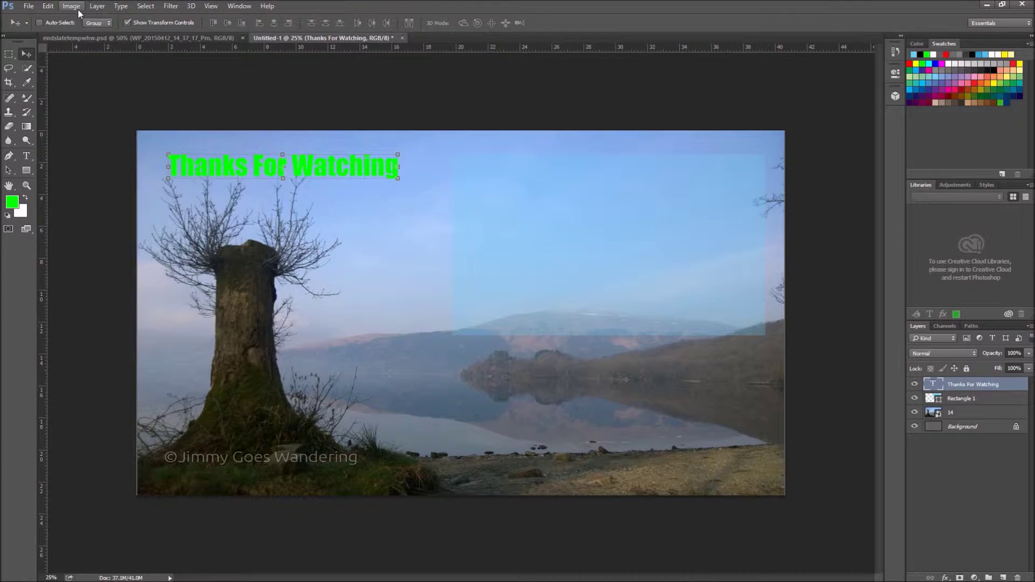
Add the text "Check Out My Last Video!" as a separate layer and place it centred just below the light blue rectangle
click(28, 155)
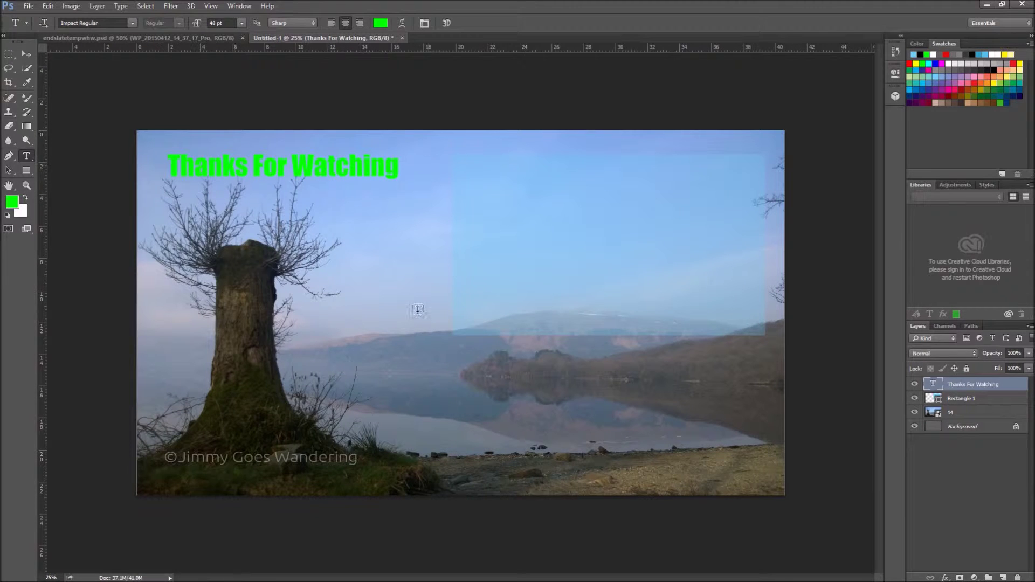
click(516, 357)
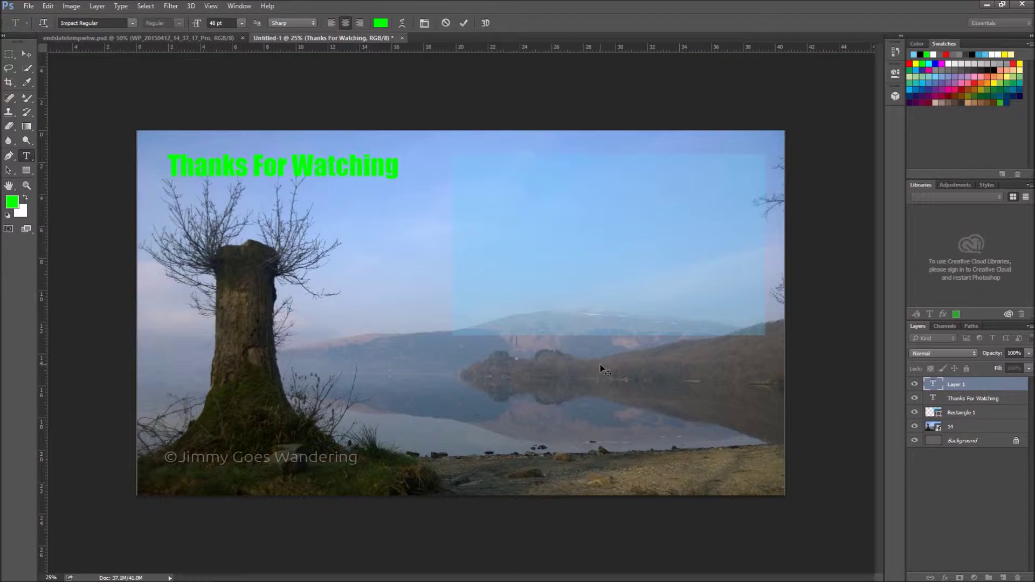
text(Check o)
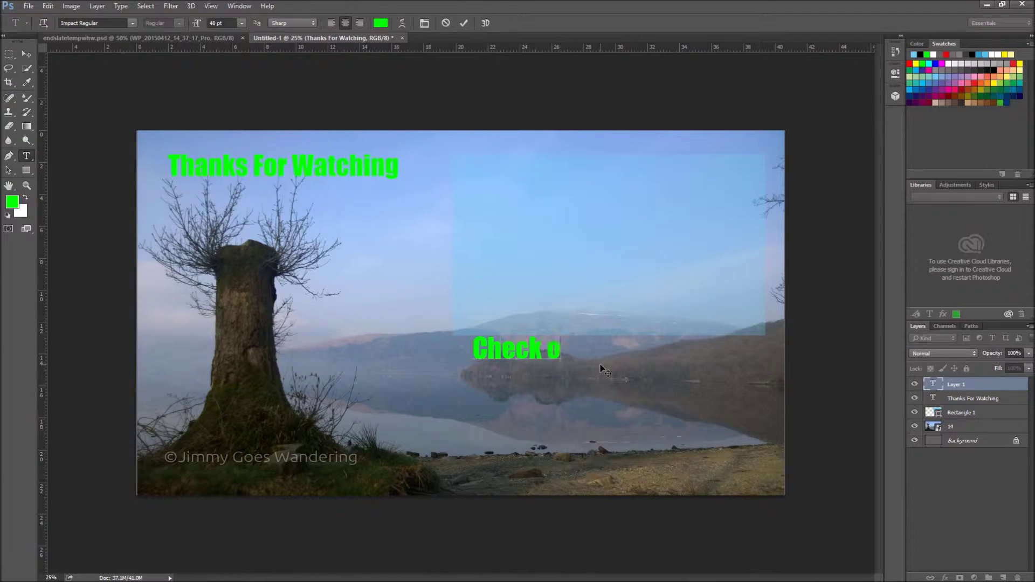
text(ut)
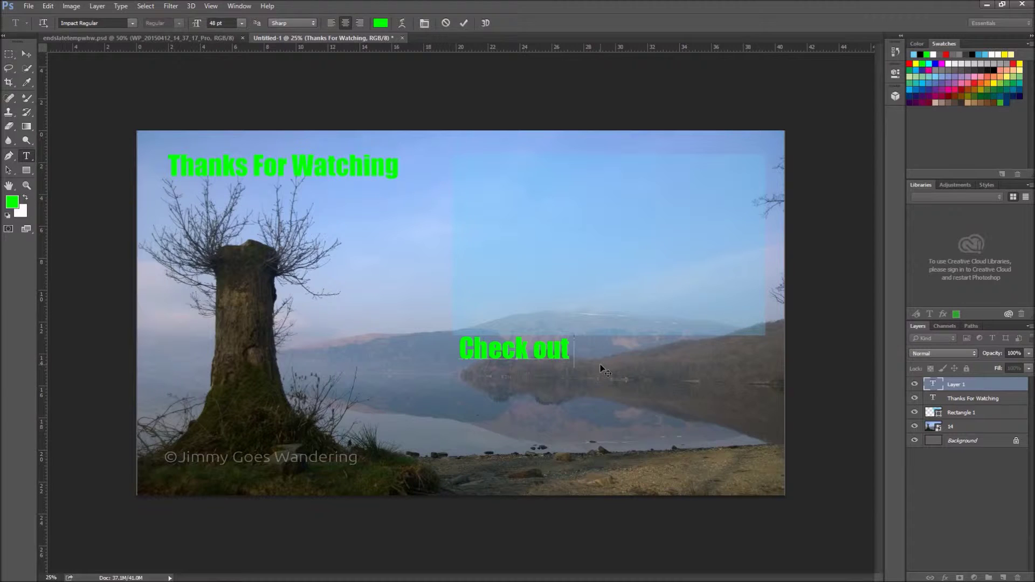
text( my)
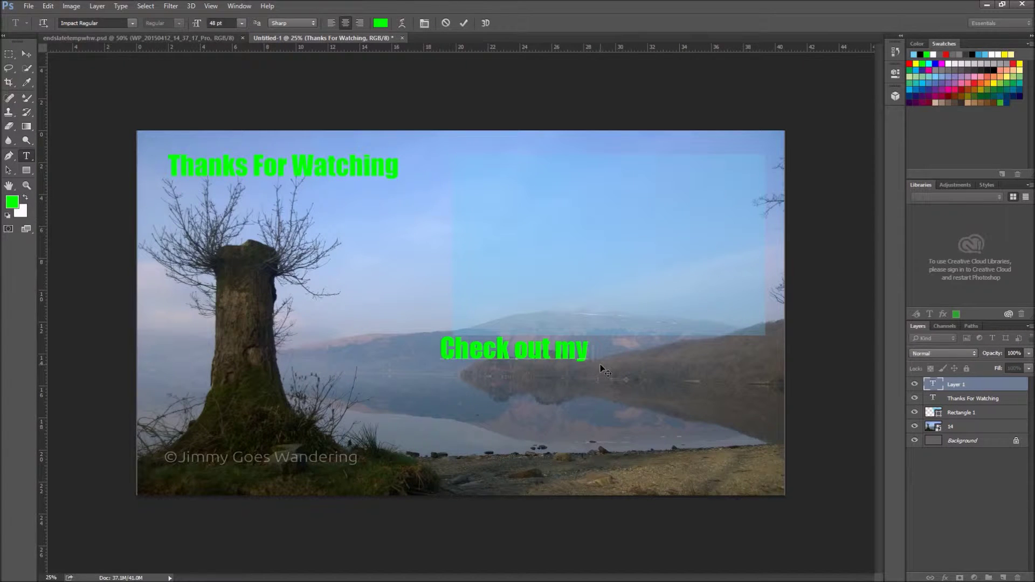
key(BackSpace)
key(BackSpace)
key(BackSpace)
key(BackSpace)
key(BackSpace)
key(BackSpace)
key(BackSpace)
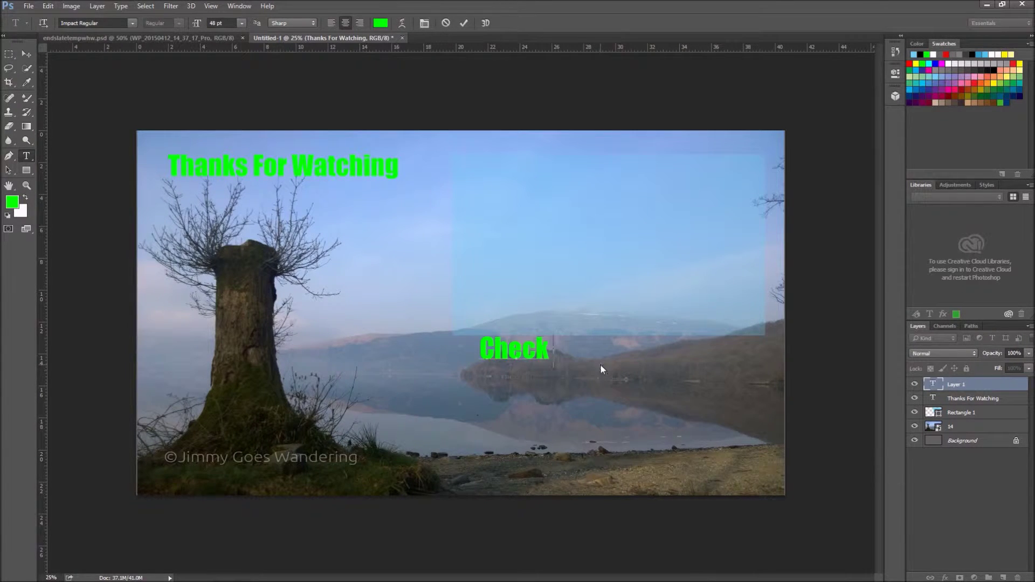
text(Out My Last Video)
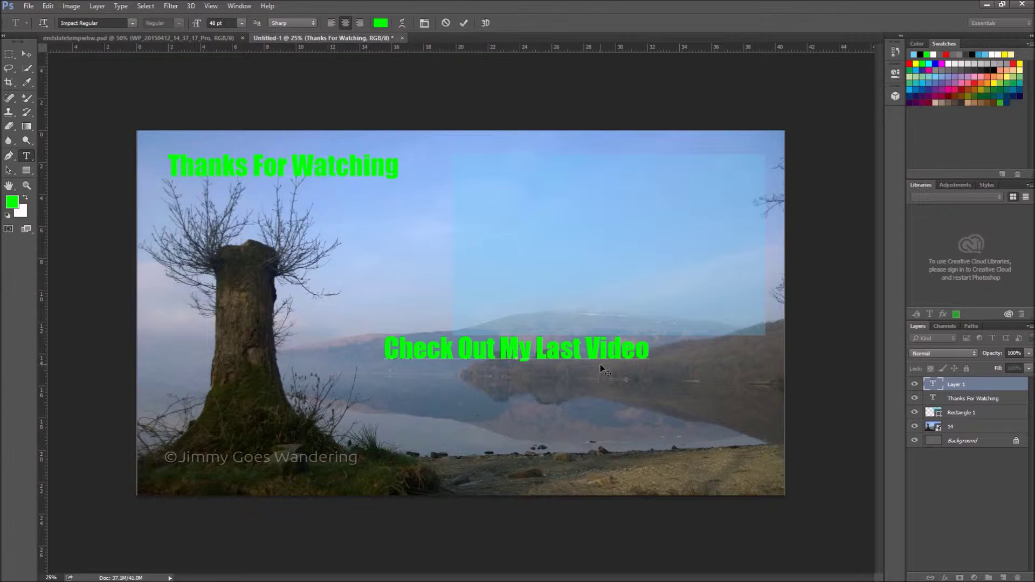
text(!)
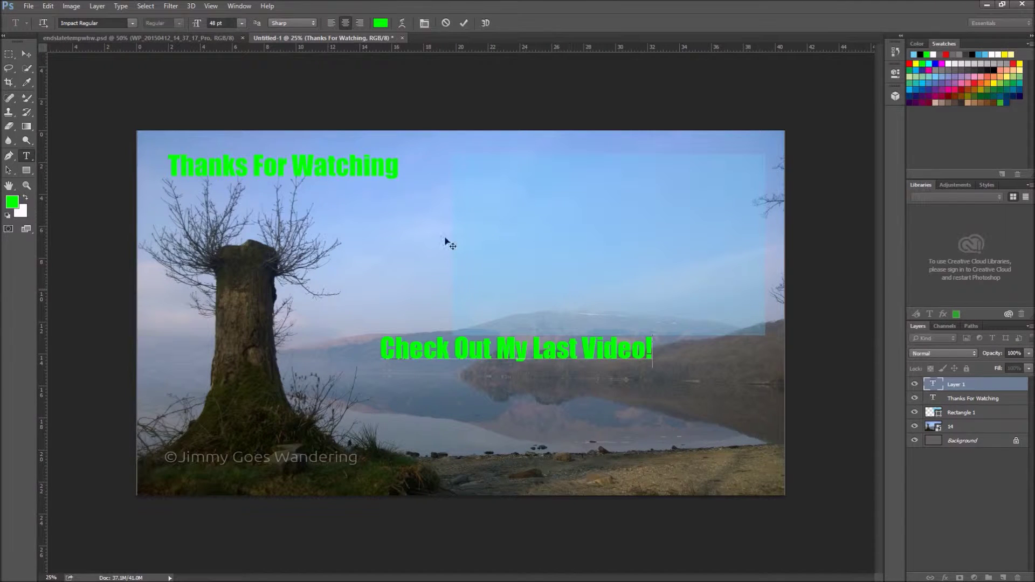
click(26, 54)
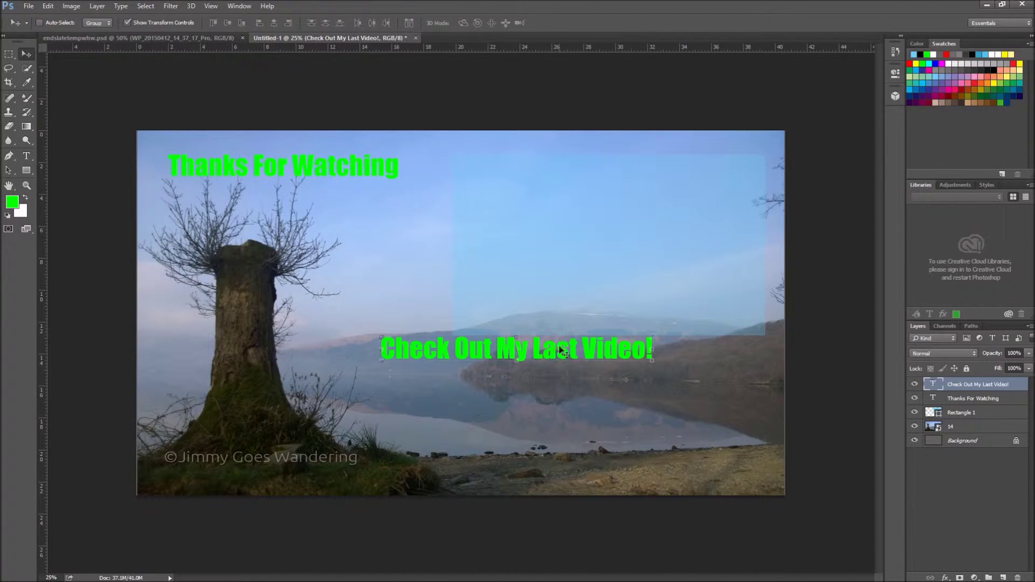
drag(563, 354, 653, 365)
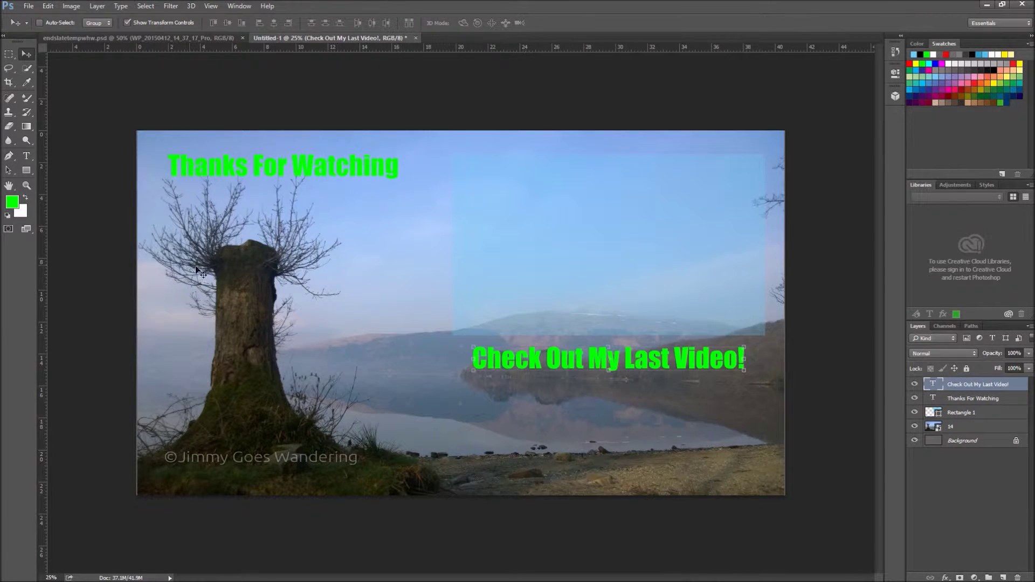
click(31, 156)
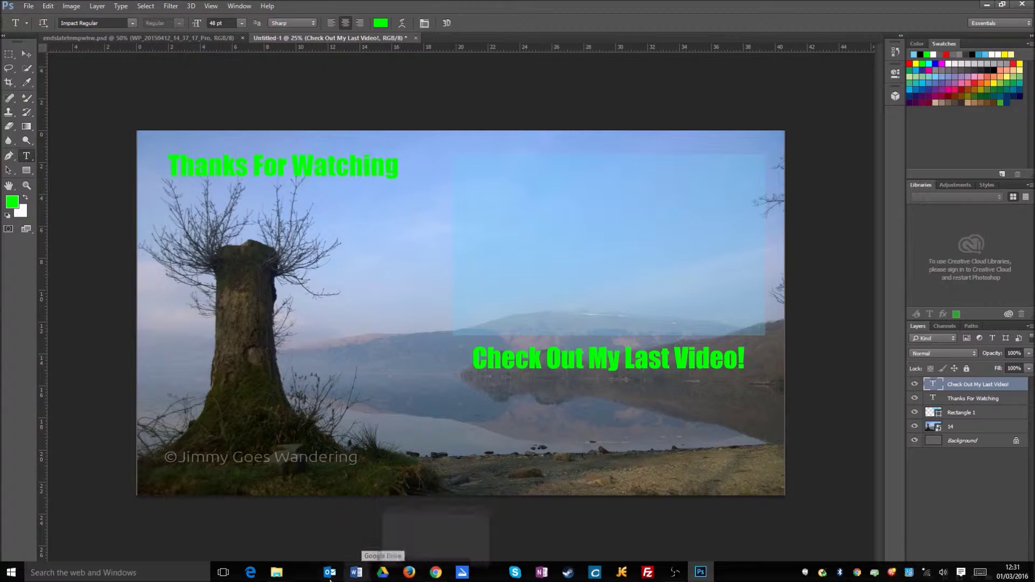
mouse_move(281, 576)
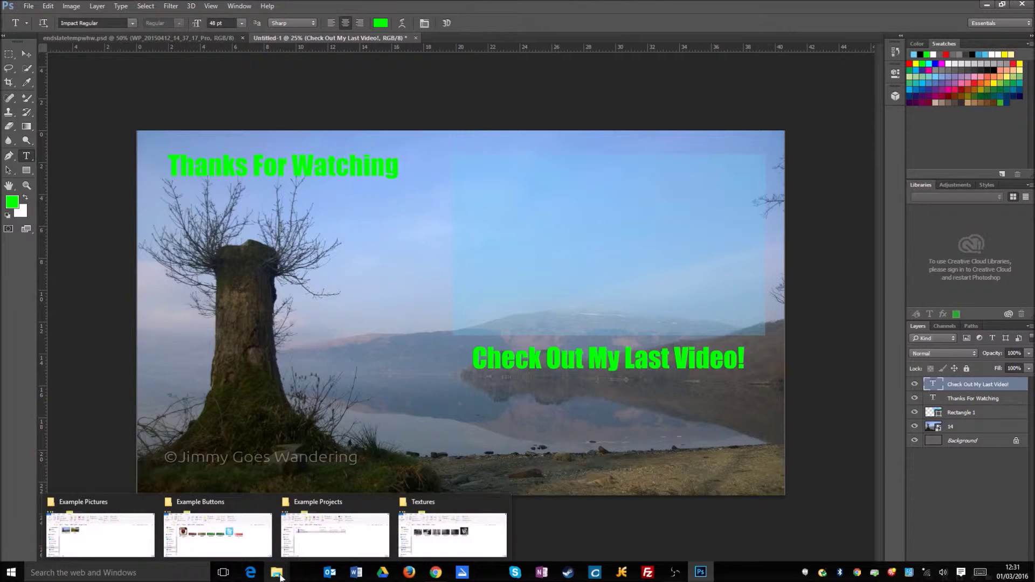
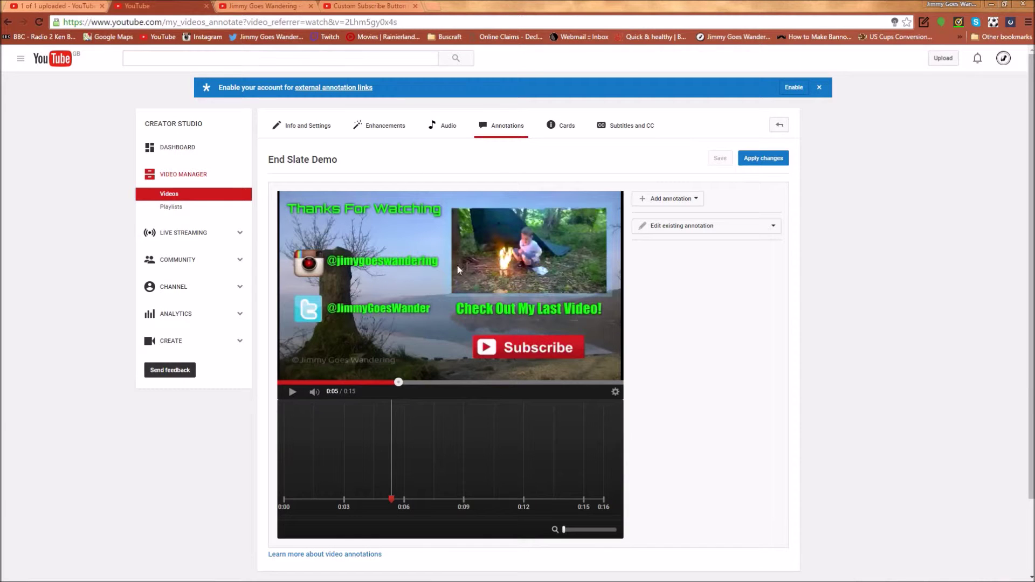
Add a Spotlight annotation to the End Slate Demo video and fit its frame around the "Check Out My Last Video!" text
click(677, 201)
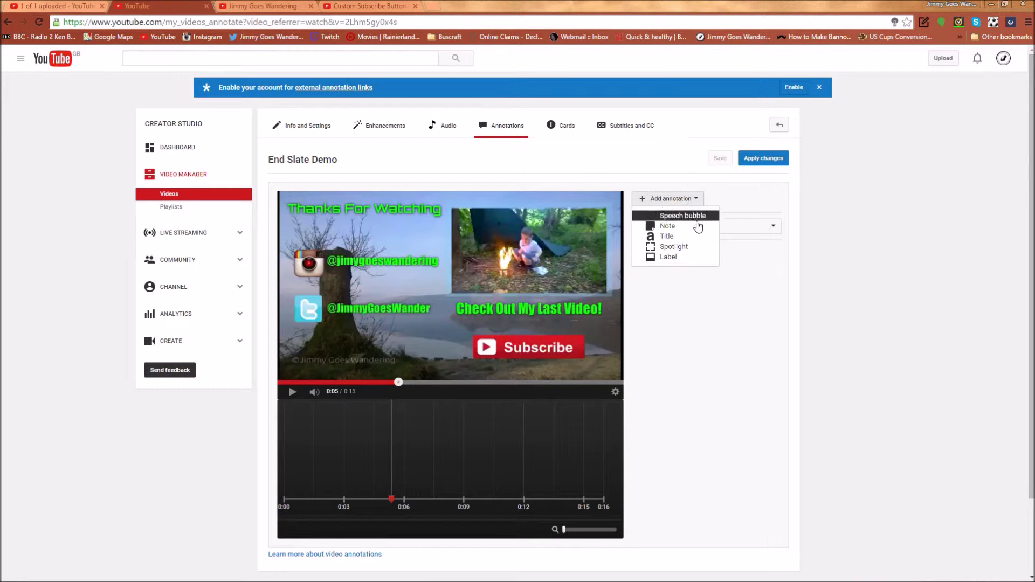
click(690, 250)
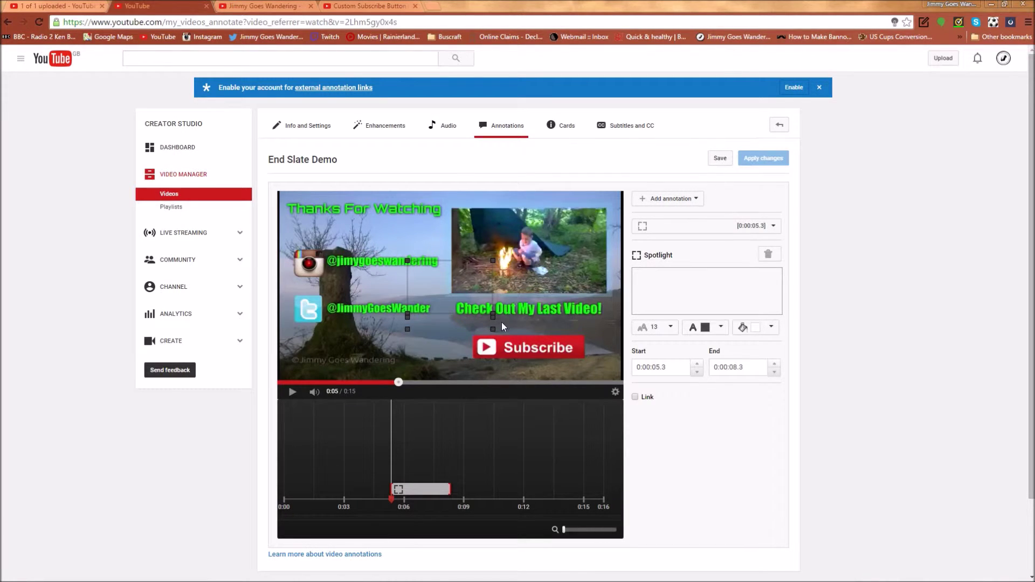
drag(493, 314, 609, 319)
drag(610, 265, 619, 272)
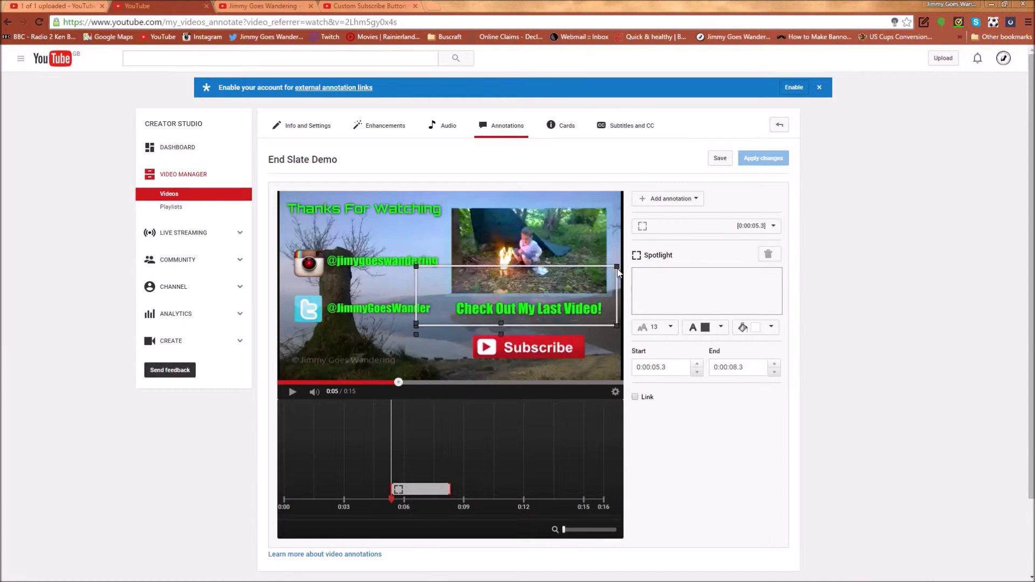
drag(416, 322, 464, 315)
drag(418, 266, 452, 297)
drag(535, 316, 535, 312)
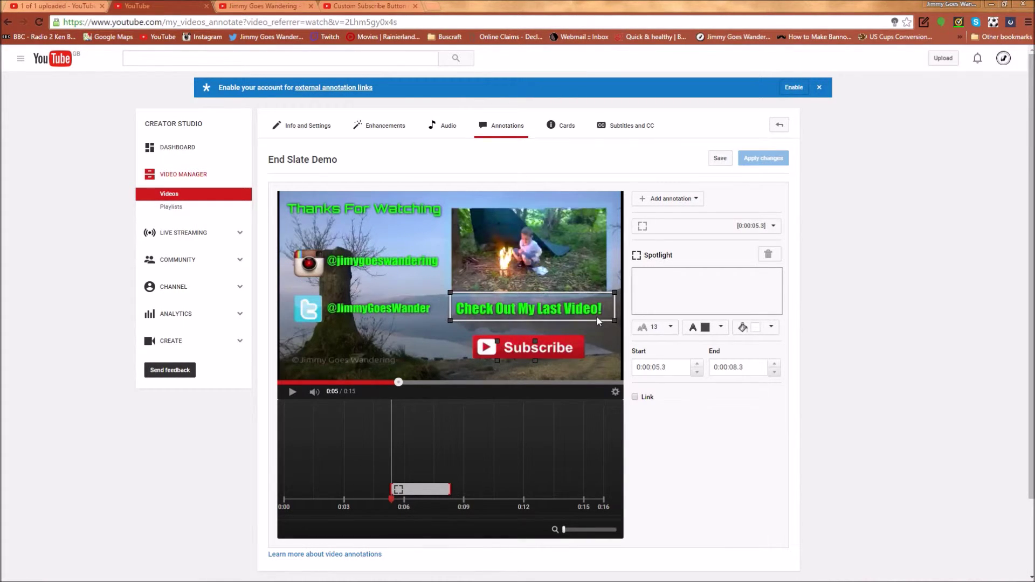
mouse_move(613, 320)
mouse_down()
mouse_move(601, 320)
mouse_move(613, 322)
mouse_up()
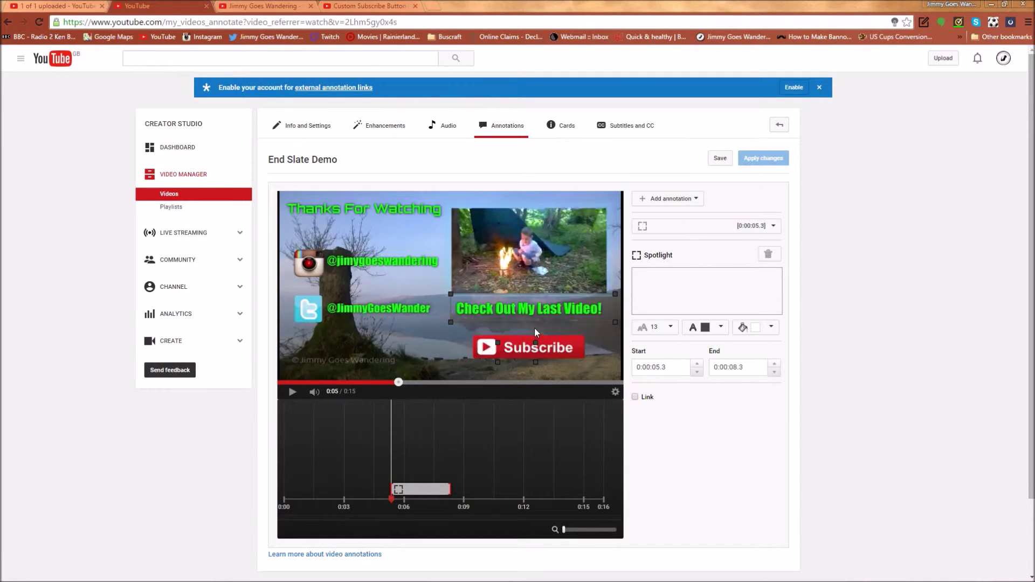
drag(532, 345, 542, 302)
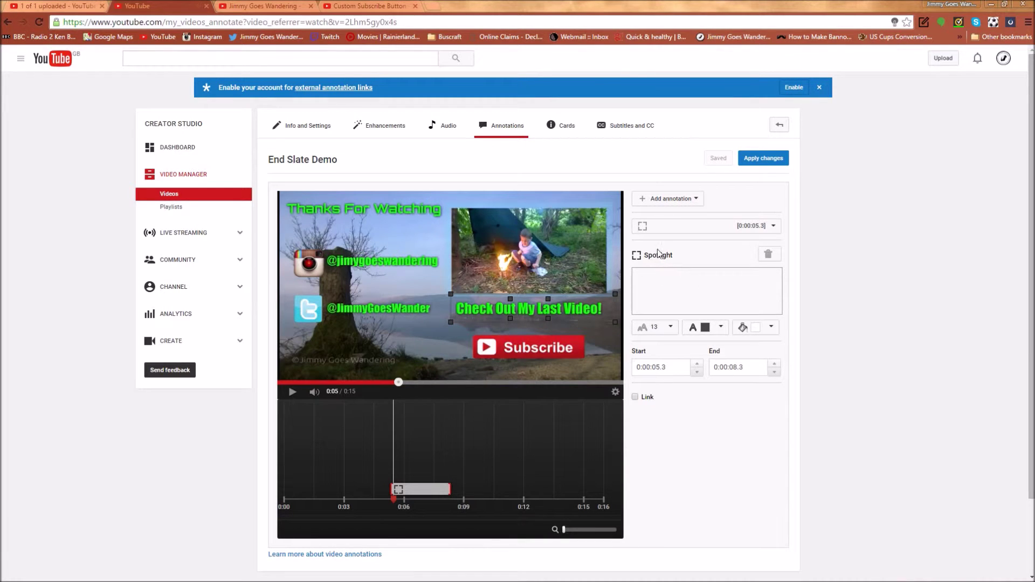
Enable a video link for the spotlight and copy the share URL of the Custom Subscribe Button using Adobe Photoshop CC video
click(635, 397)
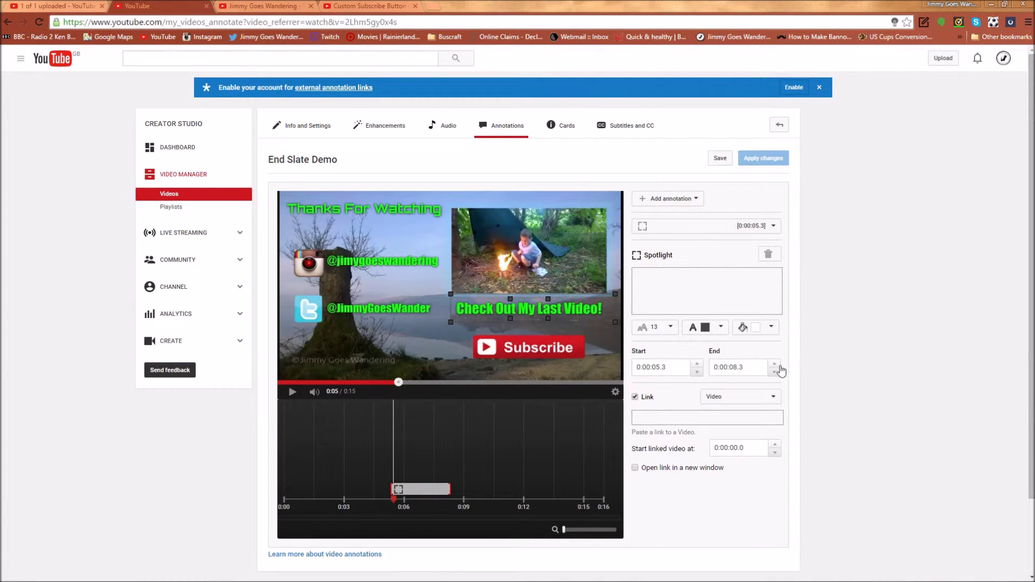
click(747, 418)
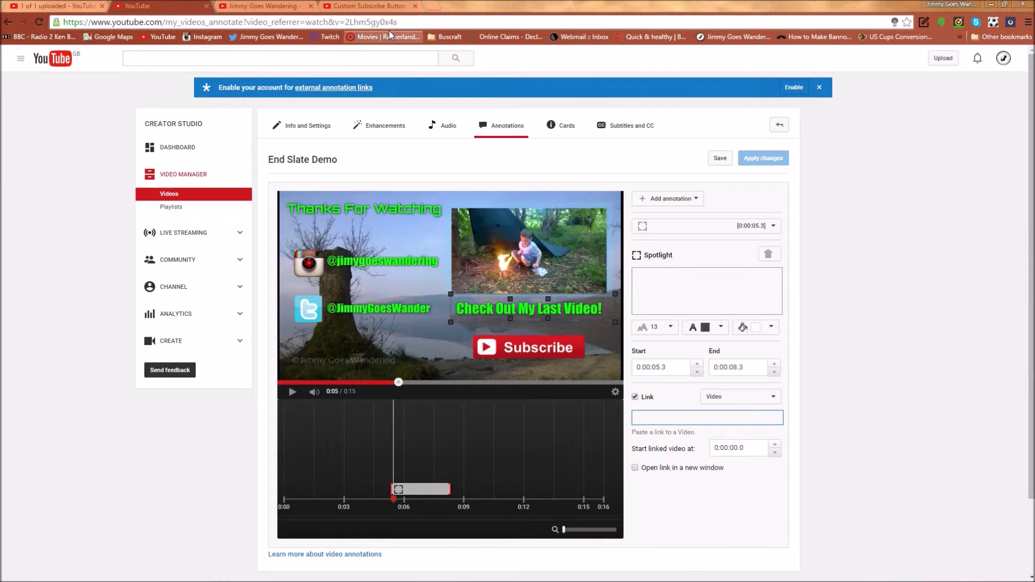
click(341, 6)
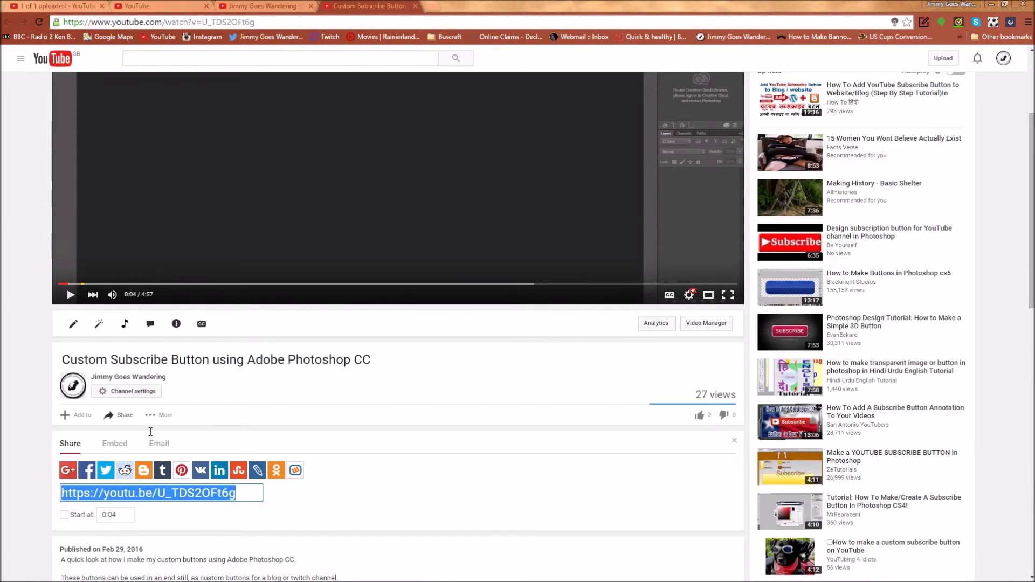
right_click(190, 493)
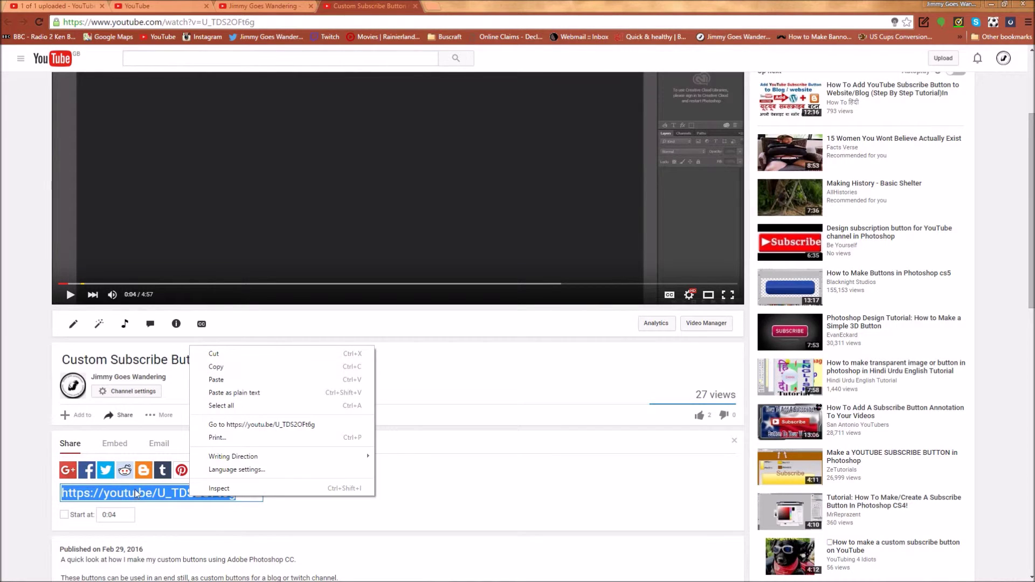
click(232, 371)
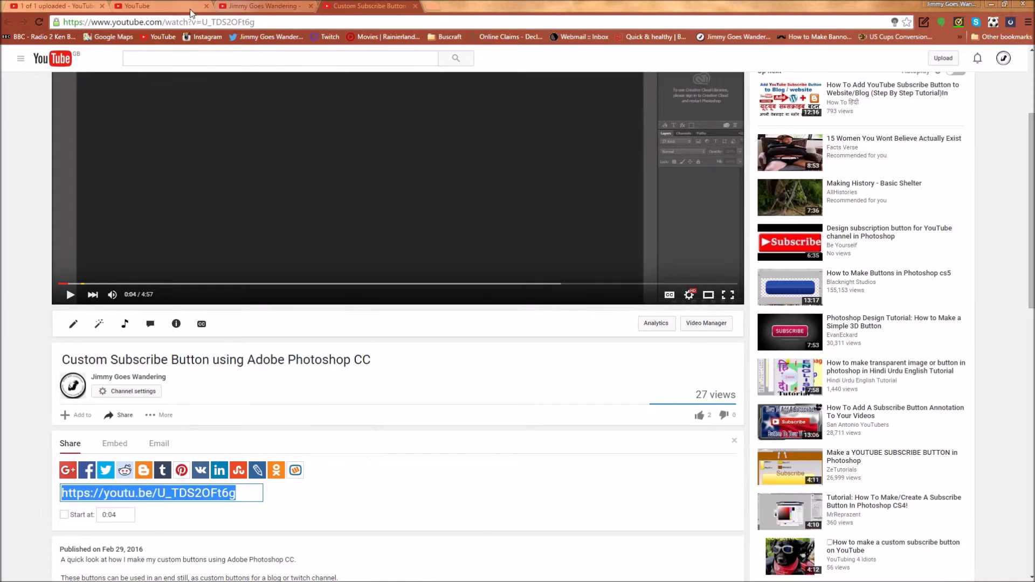
Paste the copied URL as the spotlight's video link and extend the annotation to the end of the timeline
click(144, 9)
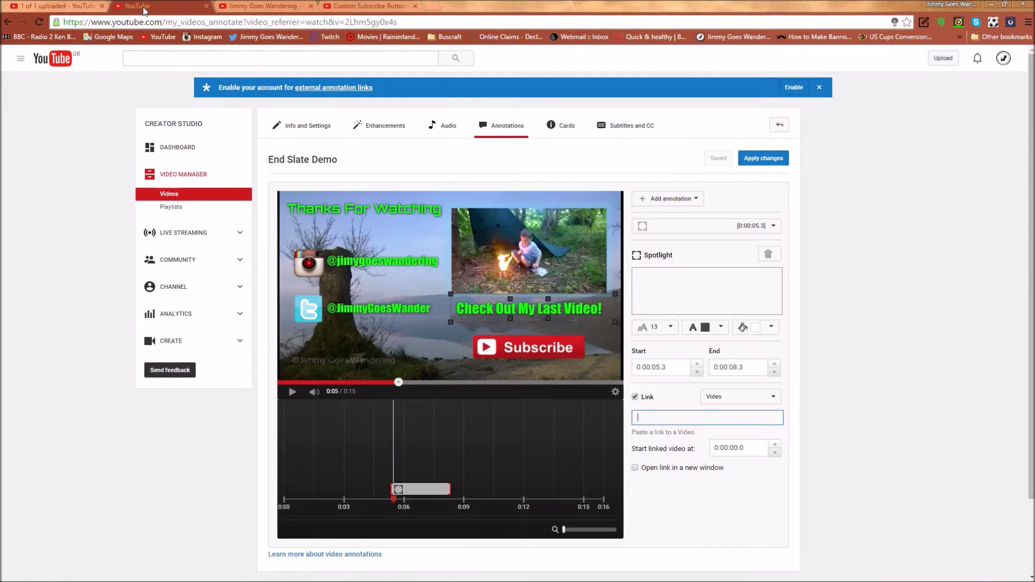
right_click(661, 421)
click(707, 488)
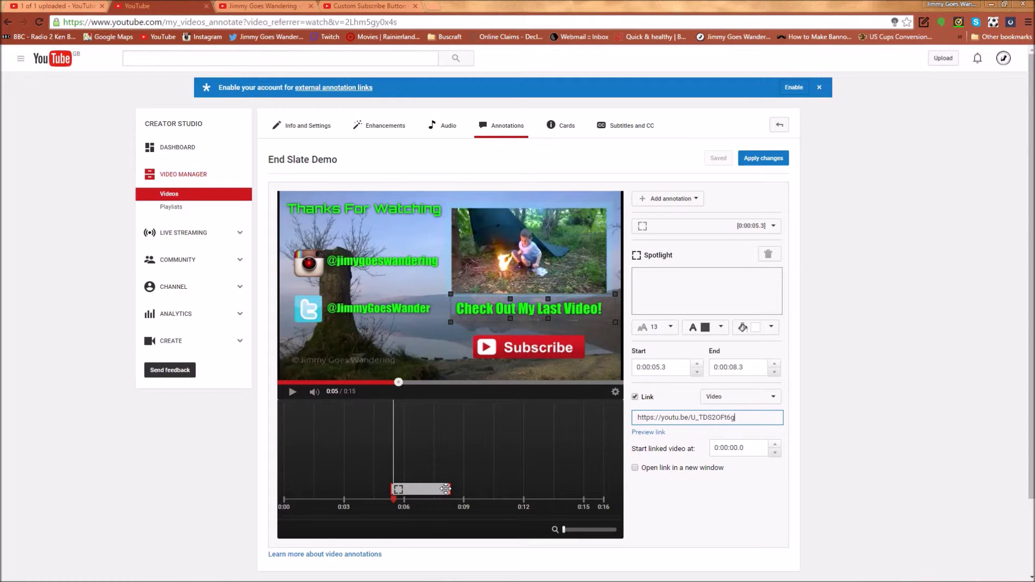
drag(448, 488, 610, 492)
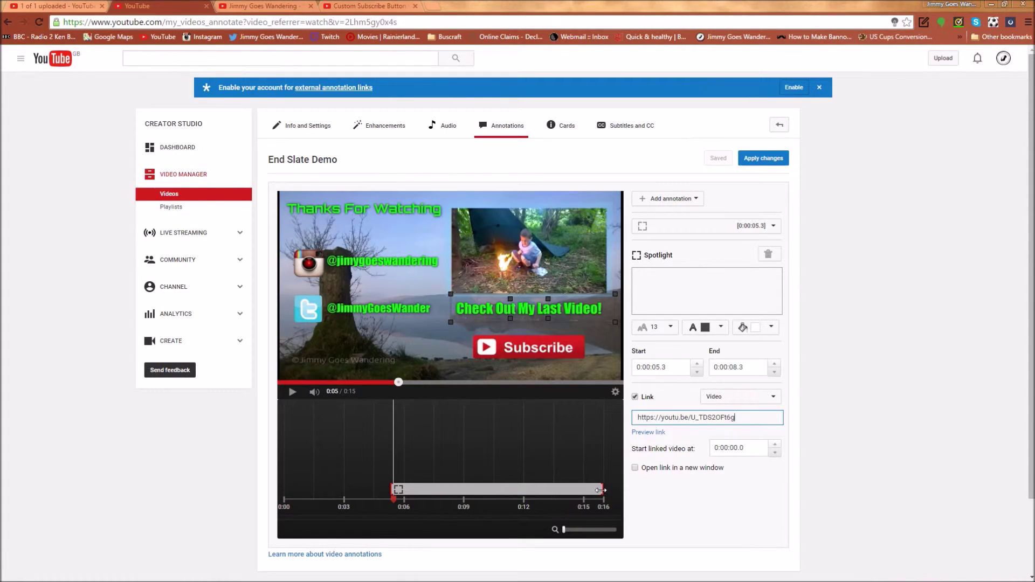
Stretch the "Check Out My Last Video!" spotlight to end at 0:00:15.4 and save the annotations
mouse_move(605, 491)
mouse_down()
mouse_move(591, 489)
mouse_move(602, 488)
mouse_up()
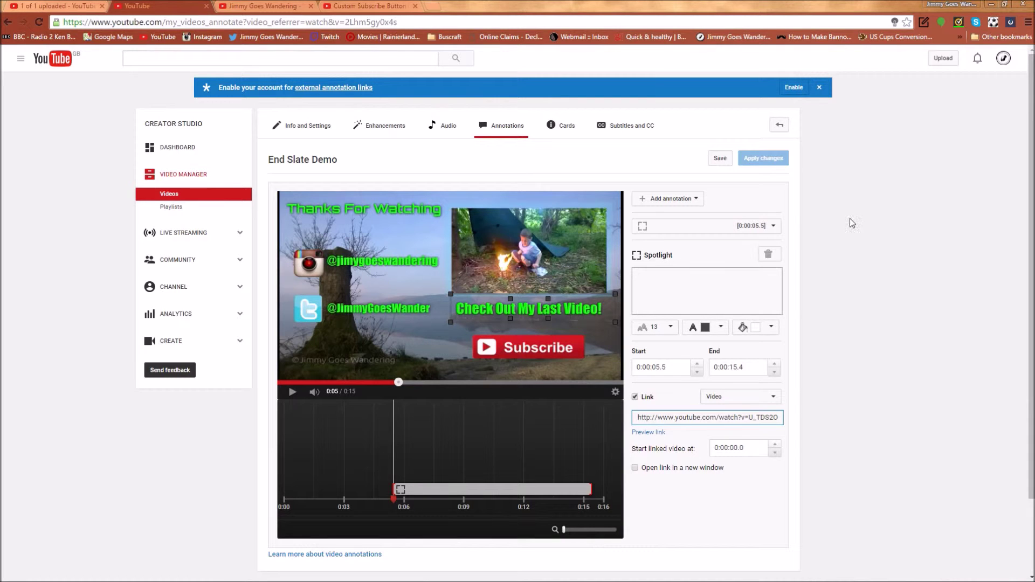
click(728, 166)
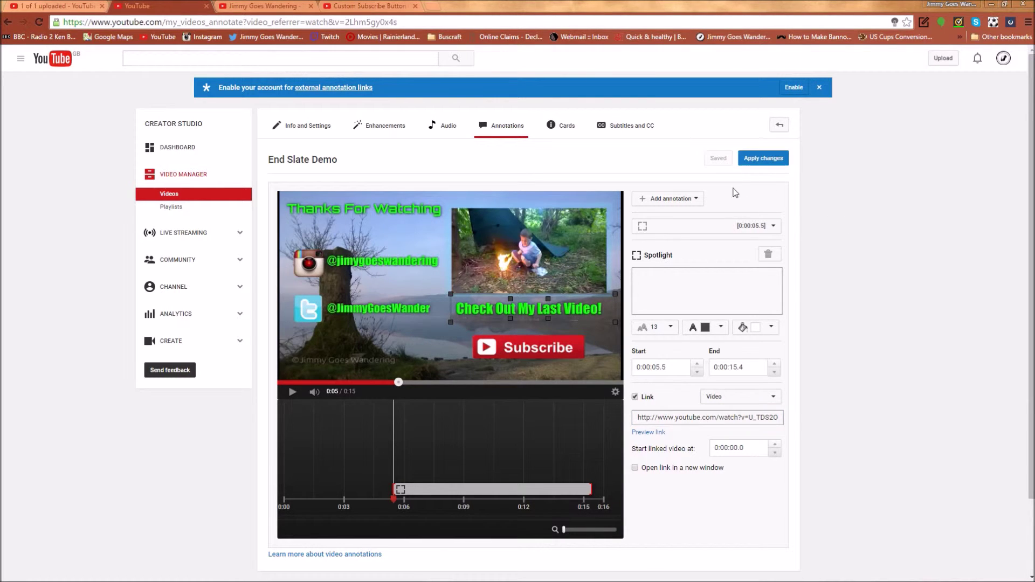
Add a second Spotlight annotation and fit its frame around the red Subscribe button in the video
click(680, 200)
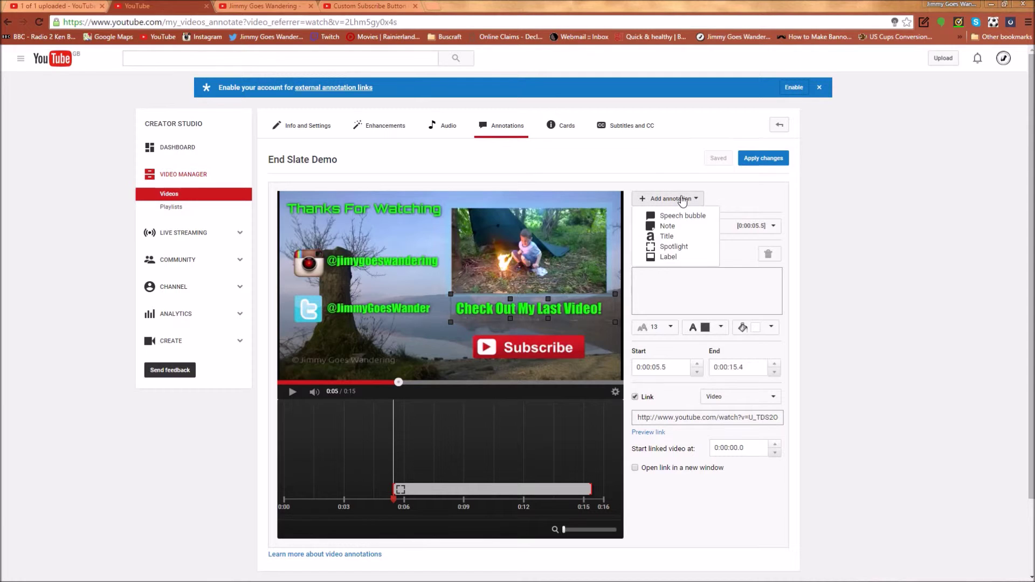
click(677, 244)
mouse_move(461, 290)
mouse_down()
mouse_move(524, 343)
mouse_move(524, 357)
mouse_up()
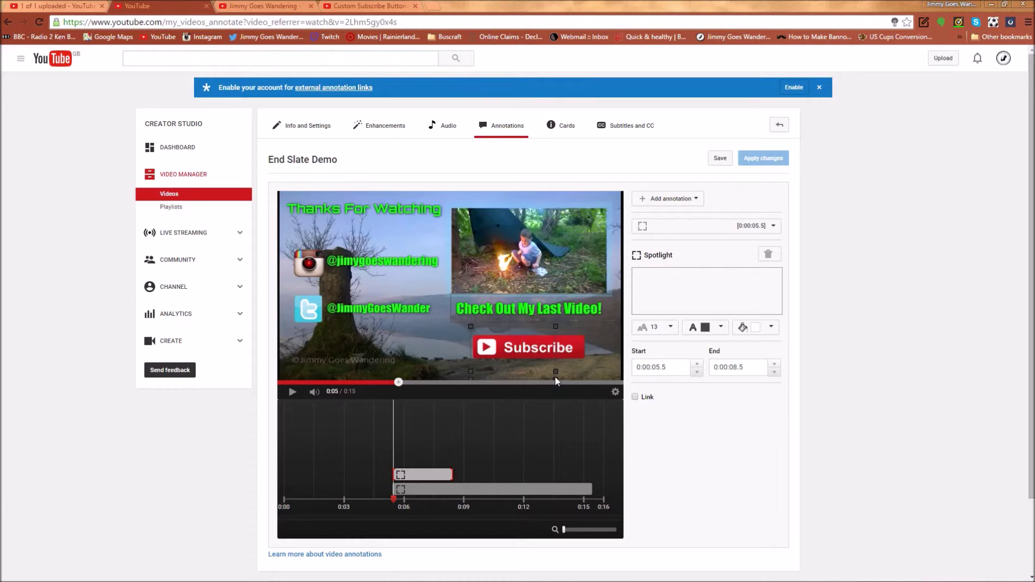
drag(556, 324, 588, 329)
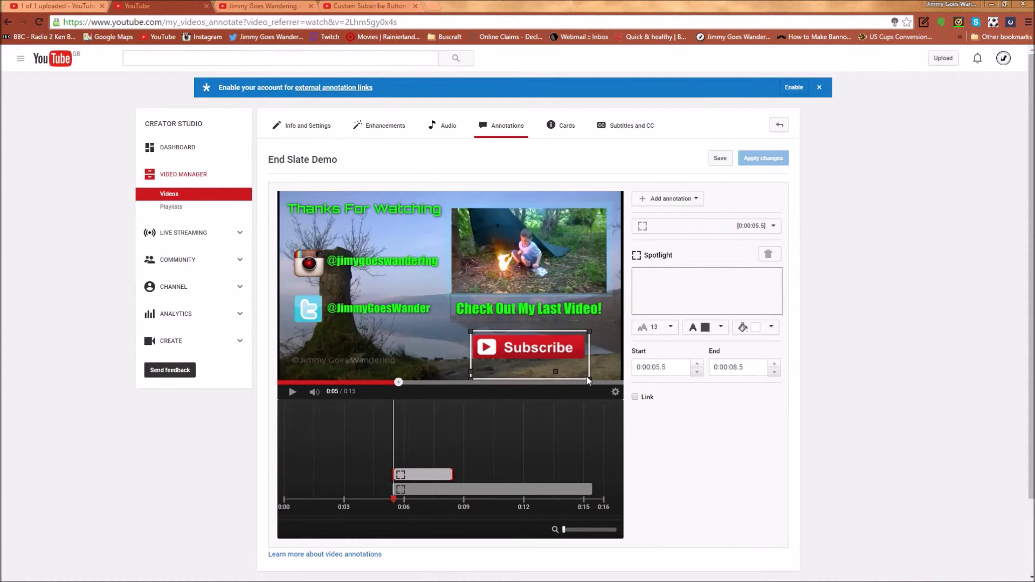
drag(590, 380, 587, 368)
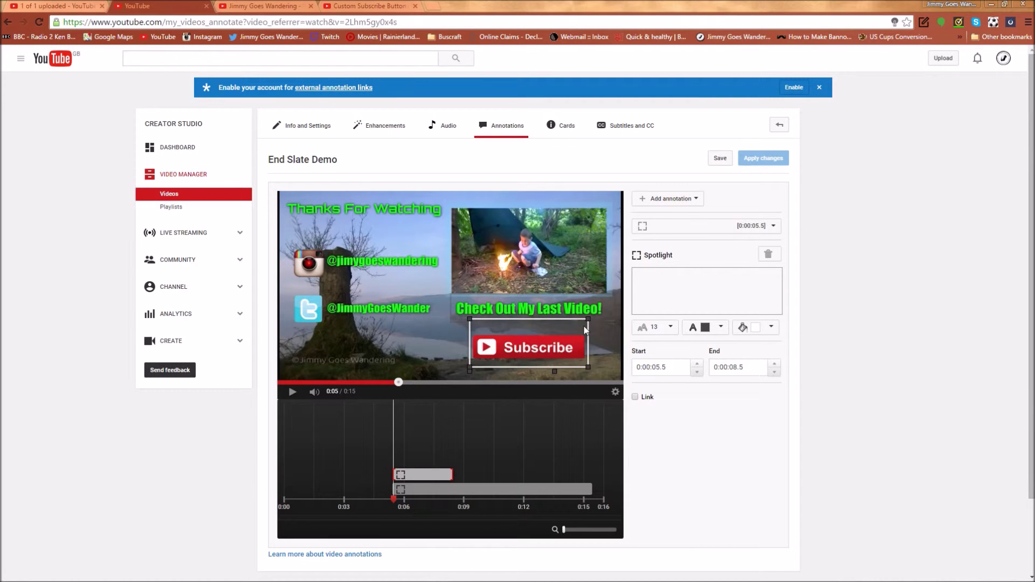
drag(561, 346, 562, 350)
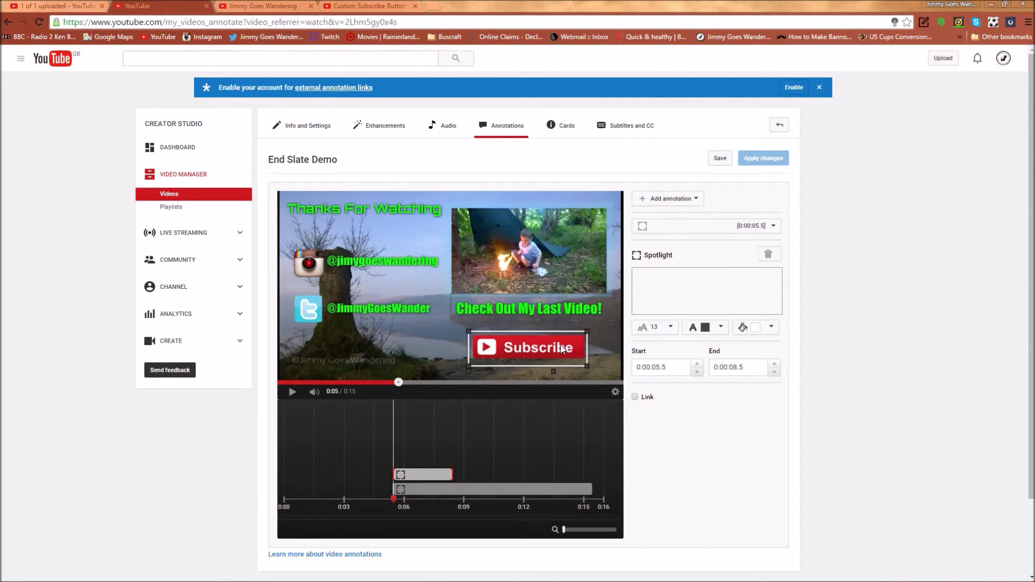
Enable a link for the Subscribe button's spotlight and set the link type to Subscribe
click(645, 398)
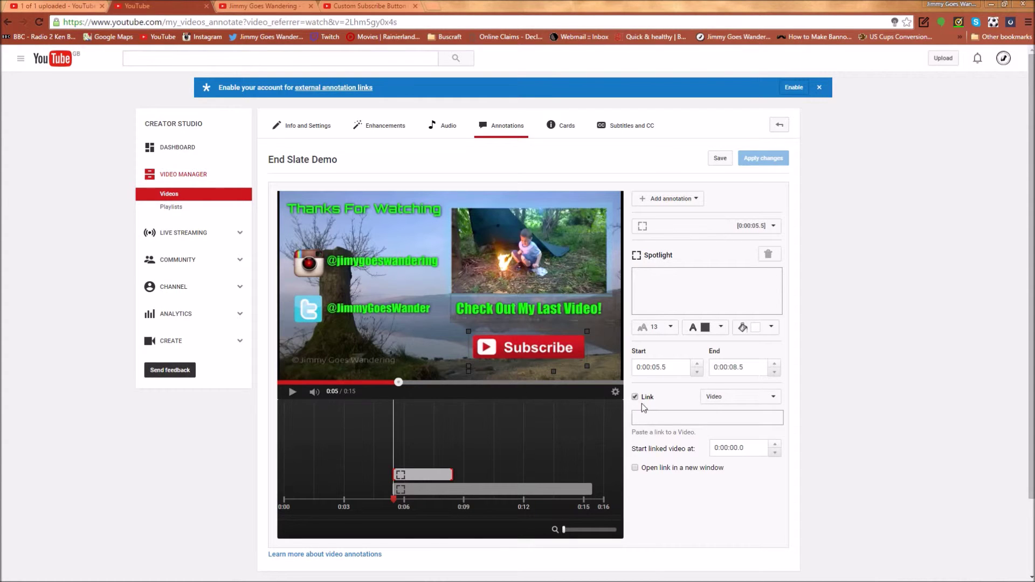
click(761, 402)
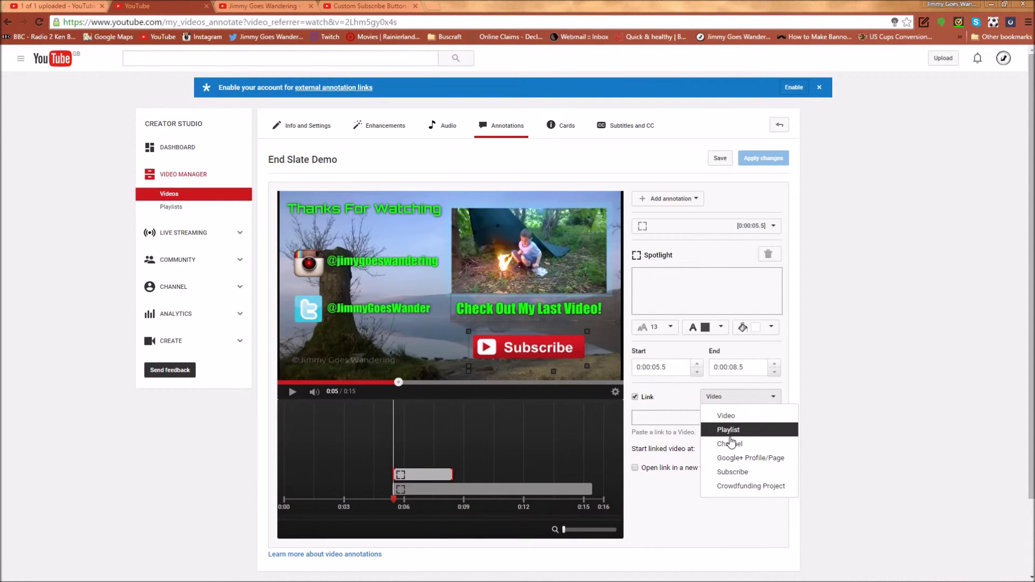
click(732, 472)
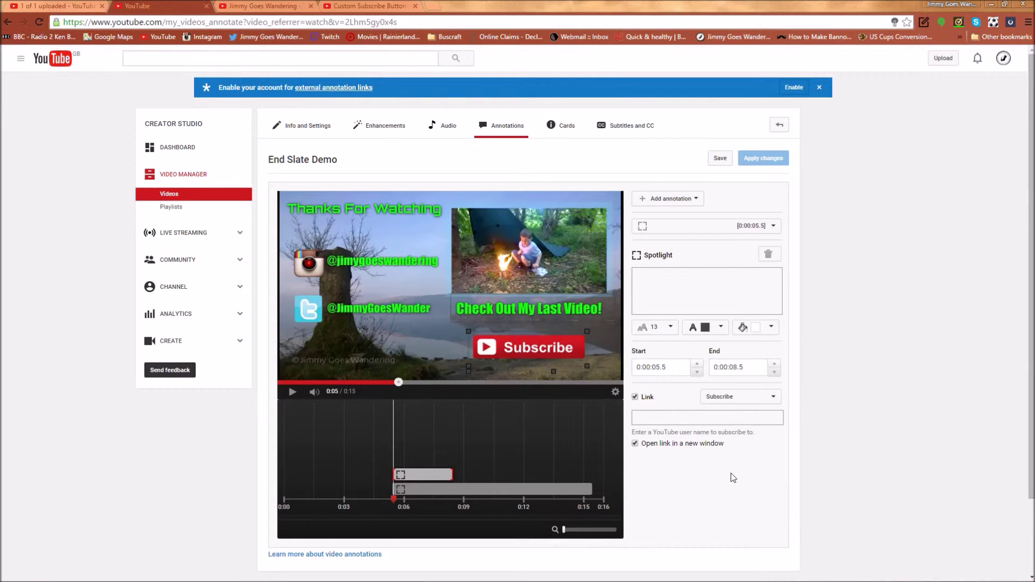
Copy the Jimmy Goes Wandering channel page URL, paste it as the spotlight's subscribe link, and save
click(662, 418)
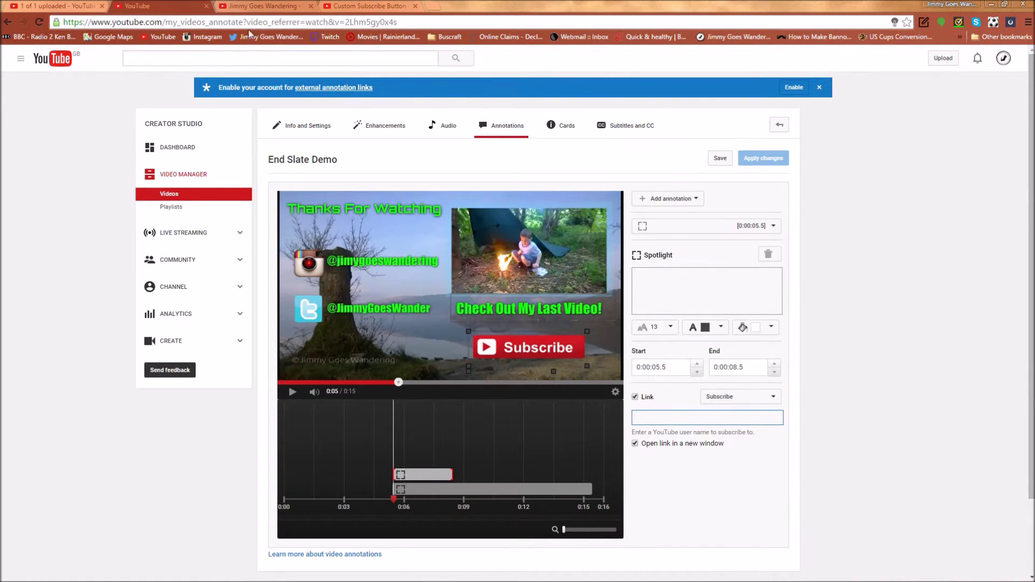
click(253, 11)
drag(325, 18, 62, 23)
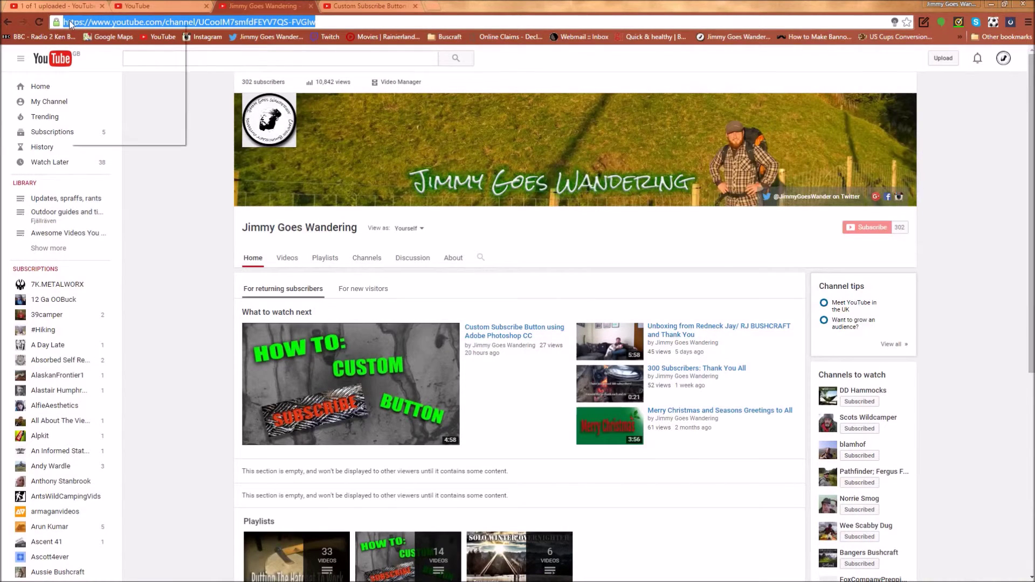
right_click(70, 24)
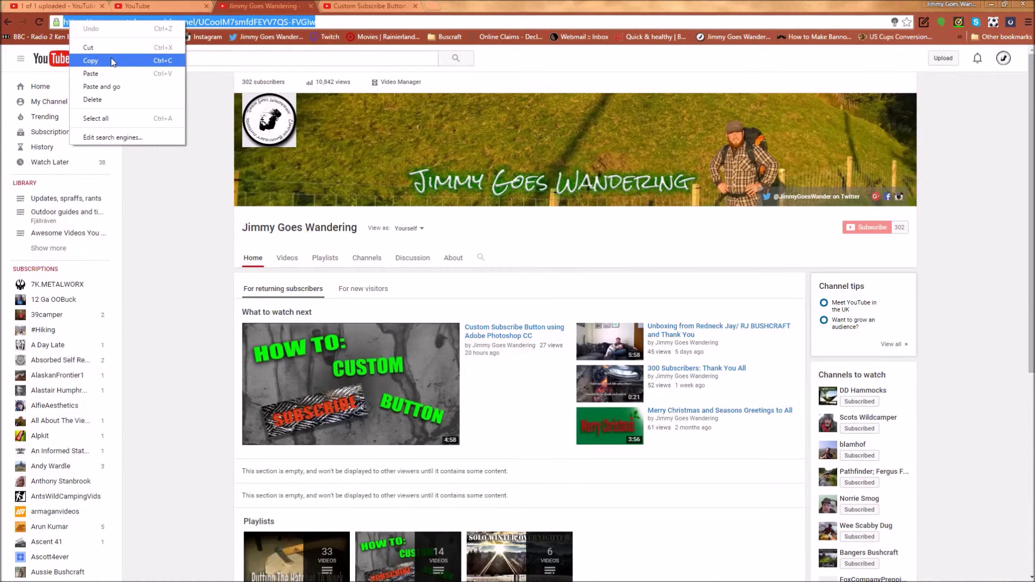
click(114, 61)
click(183, 6)
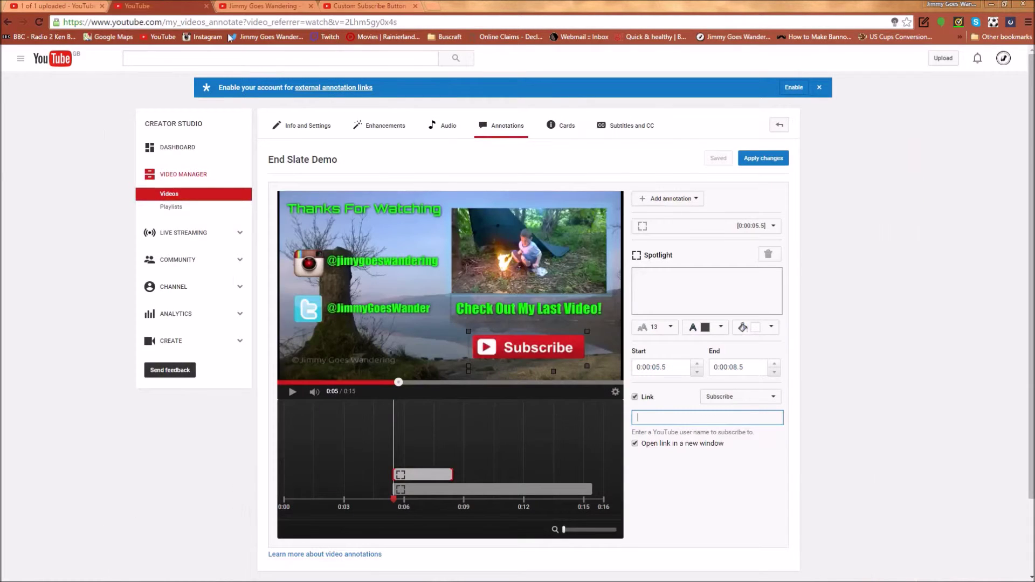
right_click(668, 414)
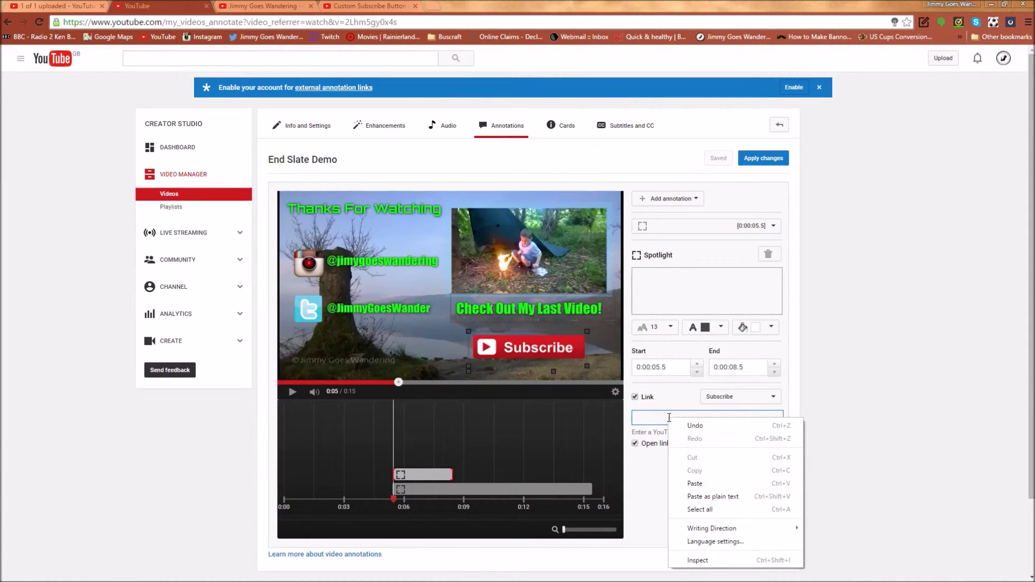
click(706, 478)
click(721, 158)
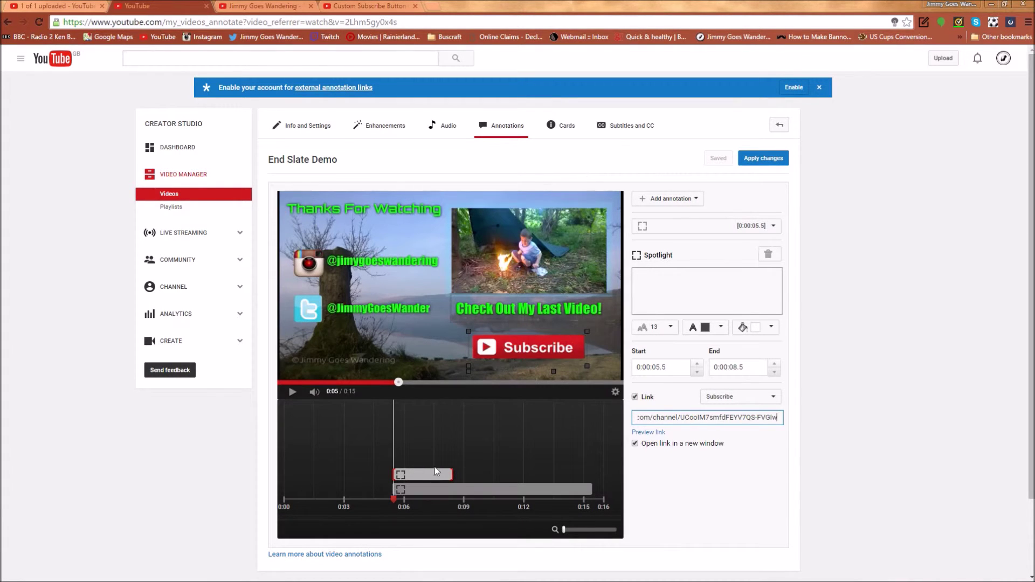
Extend the Subscribe spotlight along the timeline to end at 0:00:15.4
drag(451, 475, 603, 479)
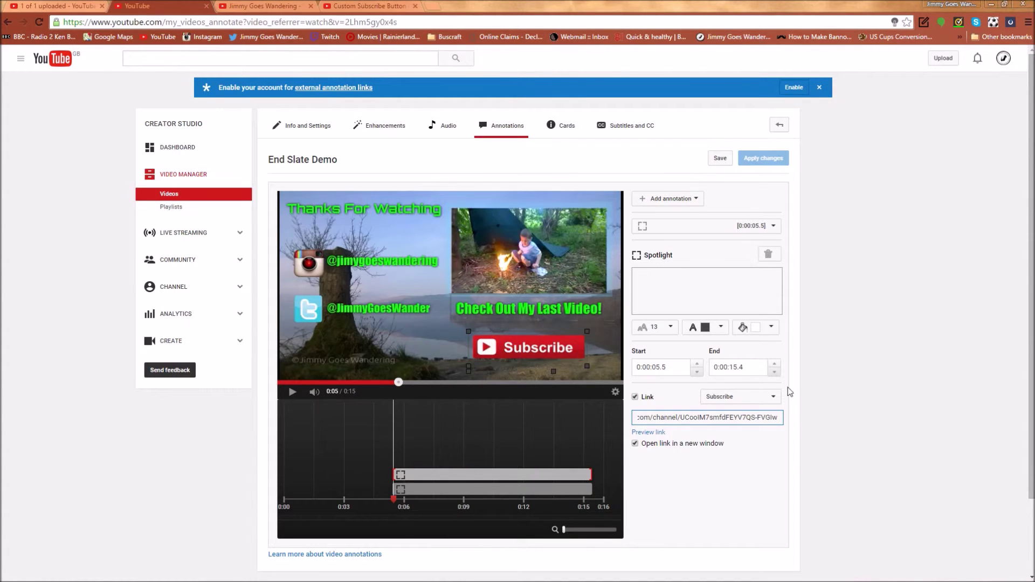
click(775, 365)
click(775, 364)
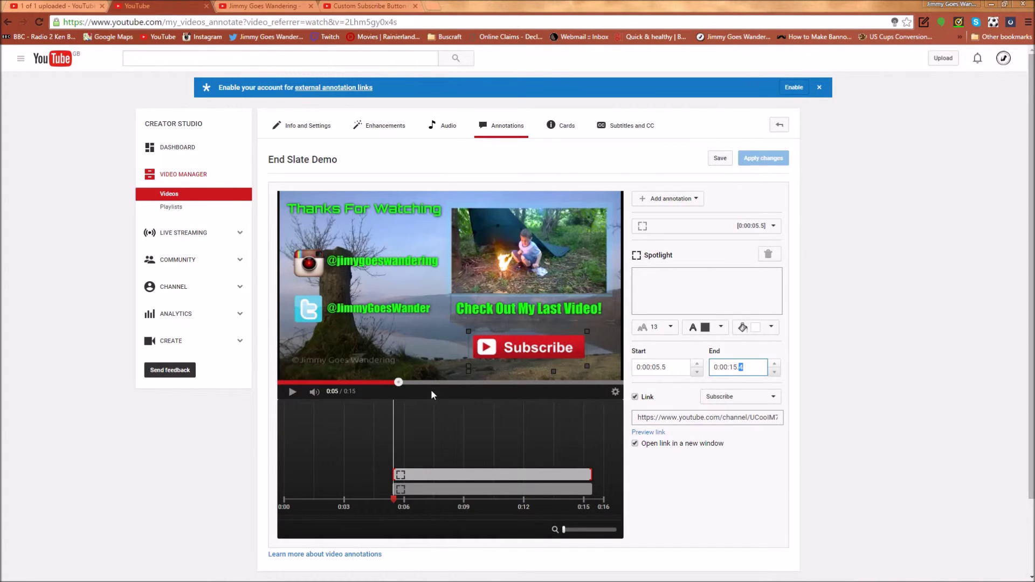
Play back the end slate in the annotation editor to check the timing of both spotlights
drag(399, 382, 377, 383)
click(291, 392)
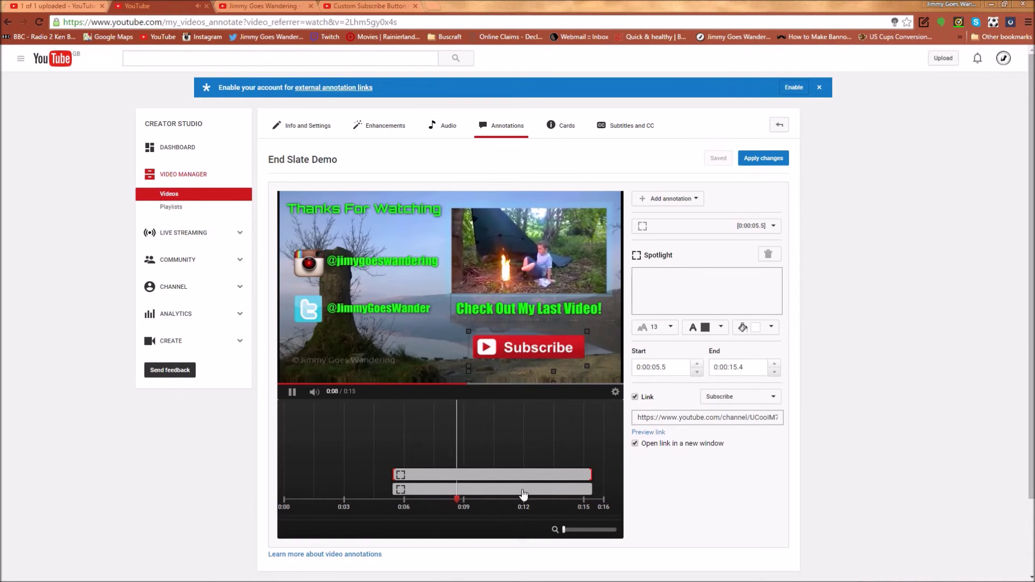
click(523, 494)
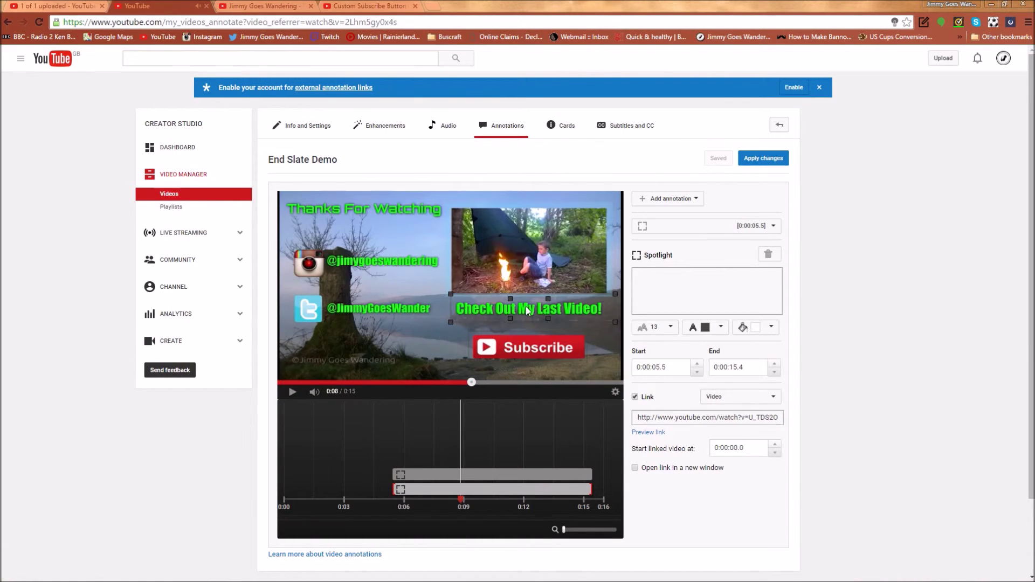
click(293, 392)
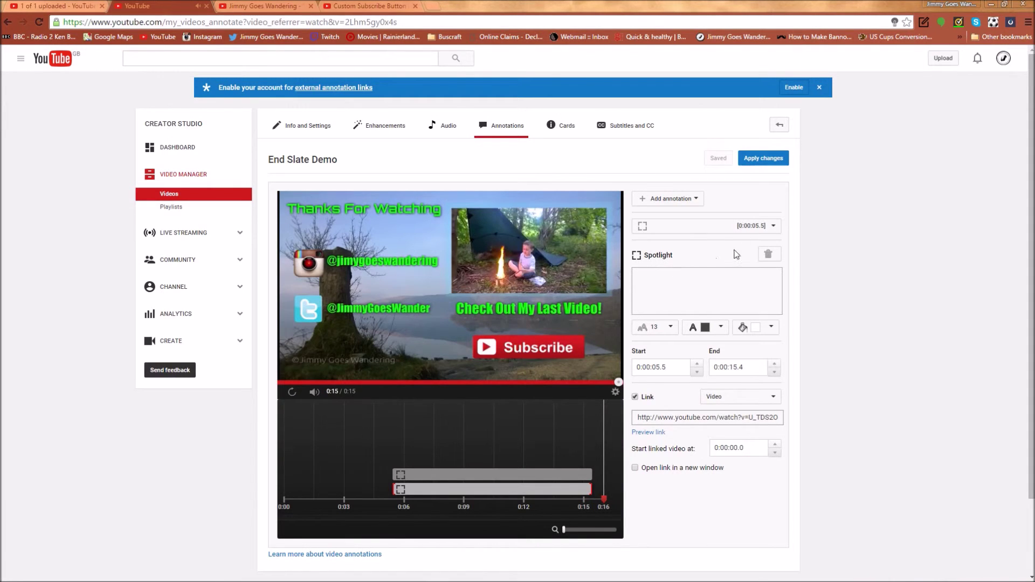
Apply the annotation changes and open the End Slate Demo watch page, dismissing the playlist overlay on the video
click(772, 165)
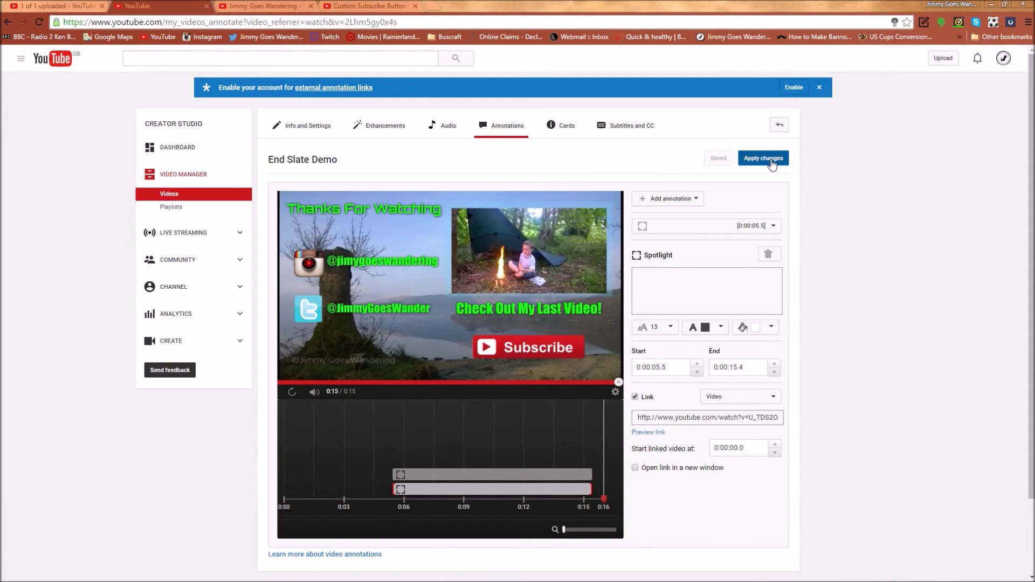
click(309, 162)
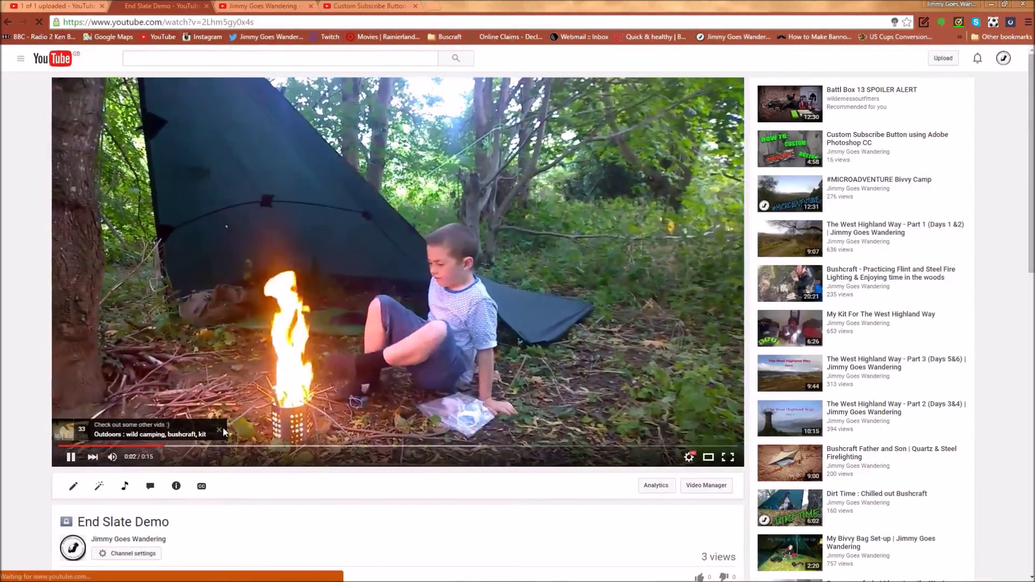
click(220, 431)
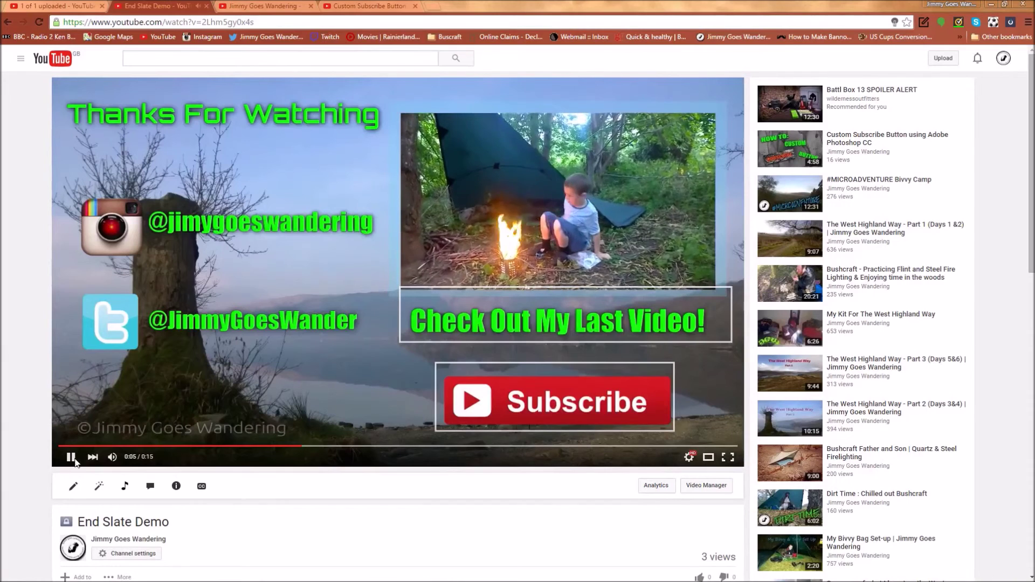
Test the Subscribe spotlight's link on the watch page, return to the video, and test the "Check Out My Last Video!" link
click(531, 402)
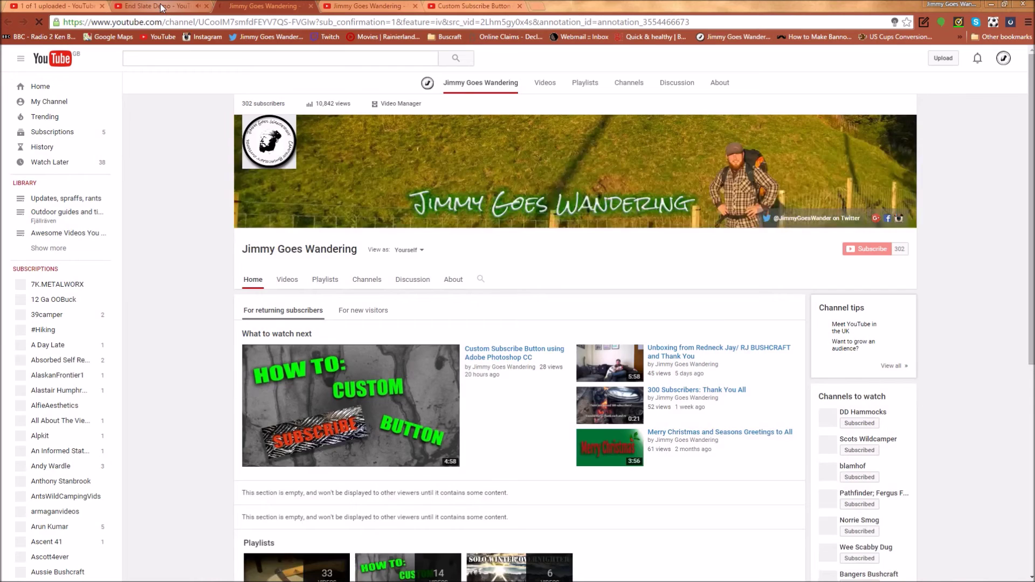
click(160, 6)
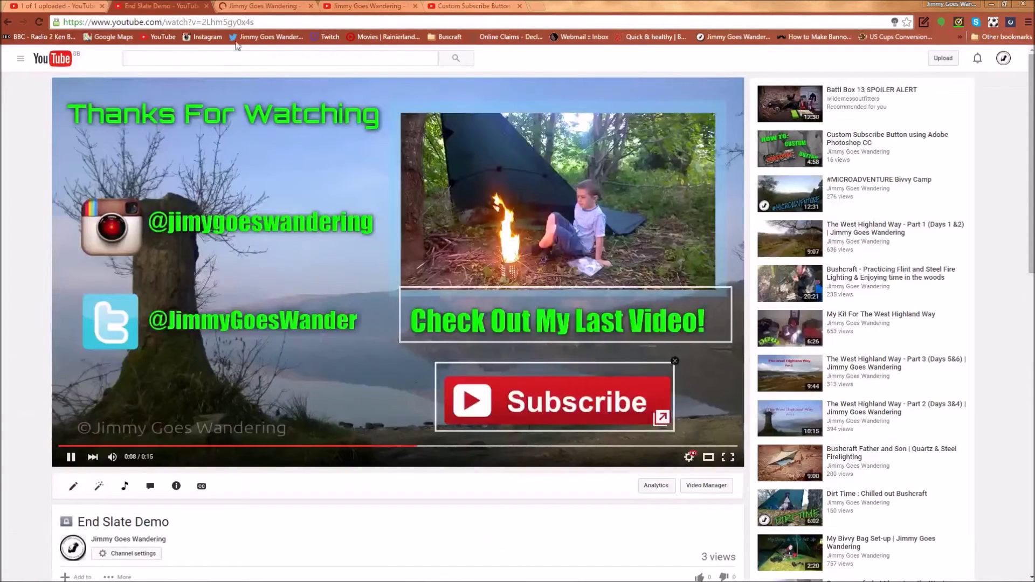
click(542, 238)
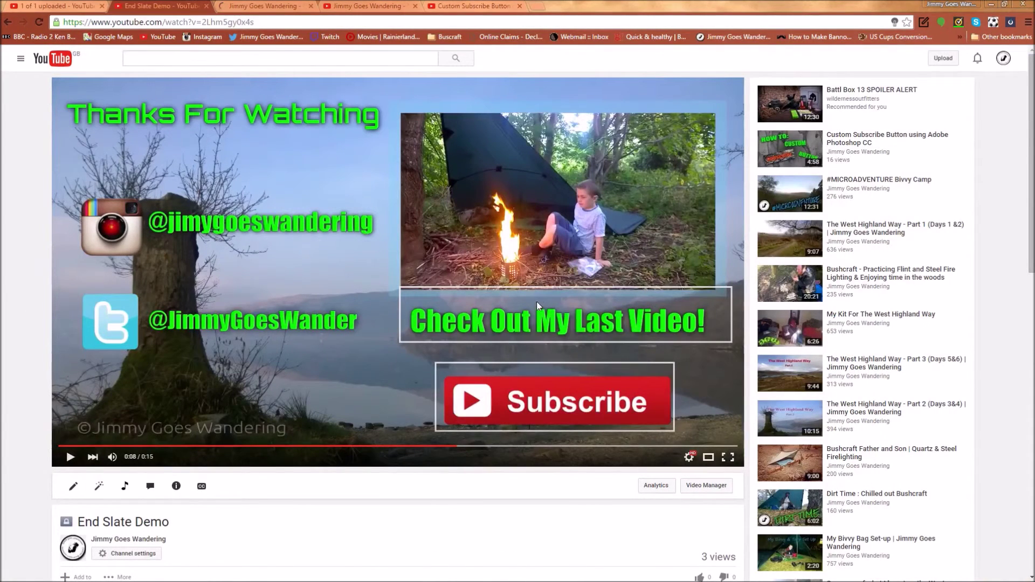
click(573, 294)
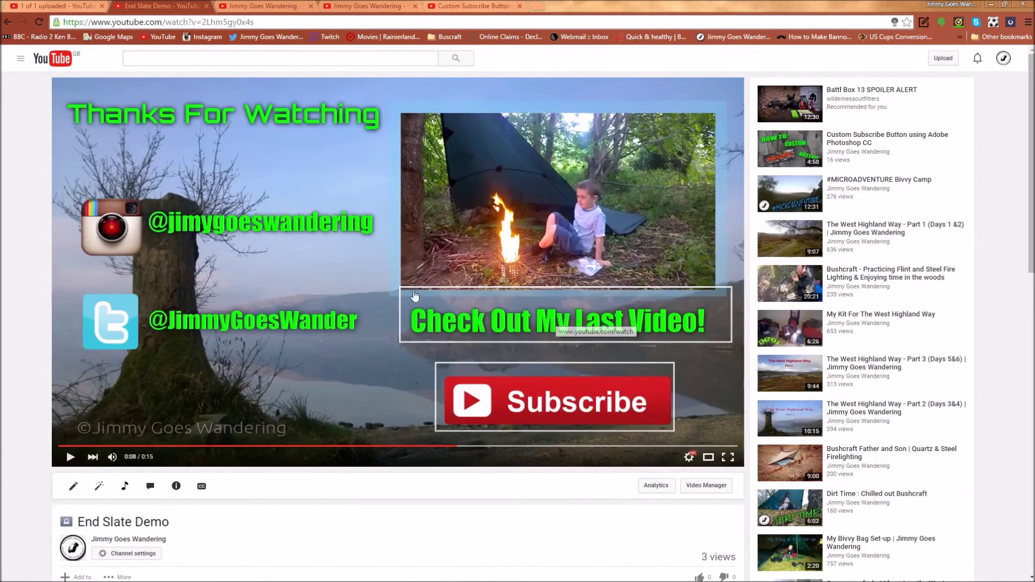
click(563, 323)
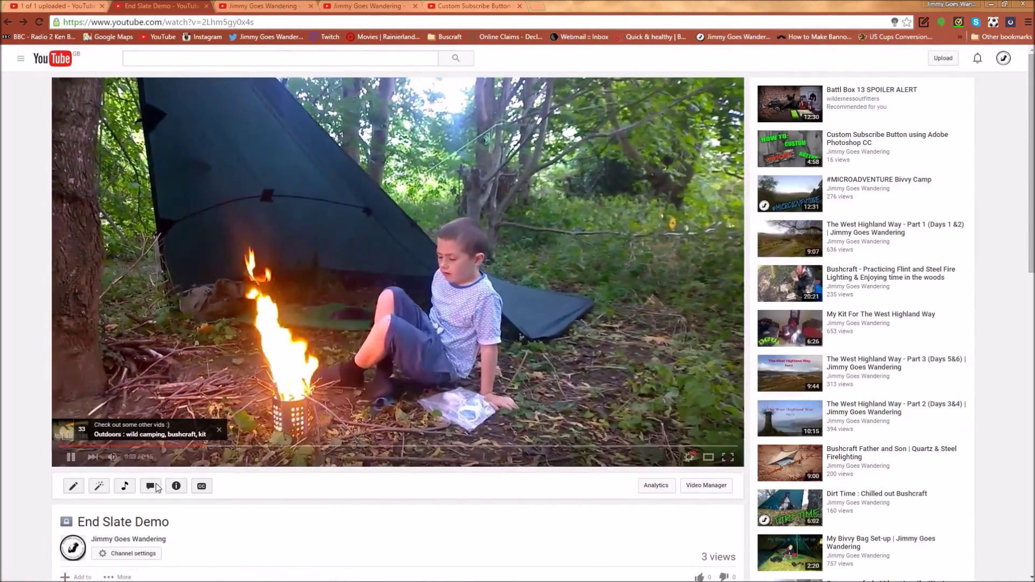
Reopen the video's annotations, set the "Check Out My Last Video!" spotlight to open its link in a new window, and save and apply the changes
click(151, 487)
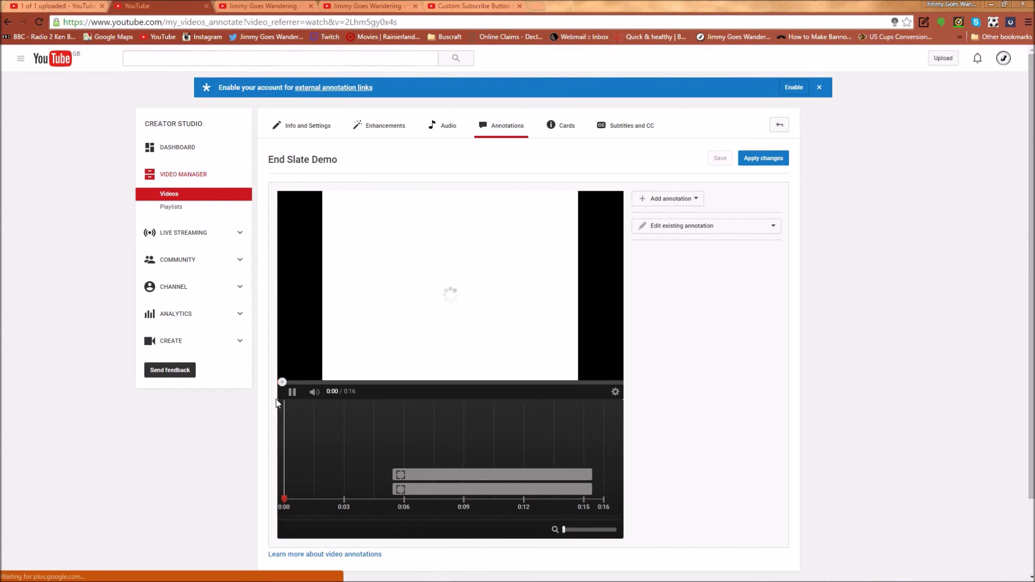
click(473, 476)
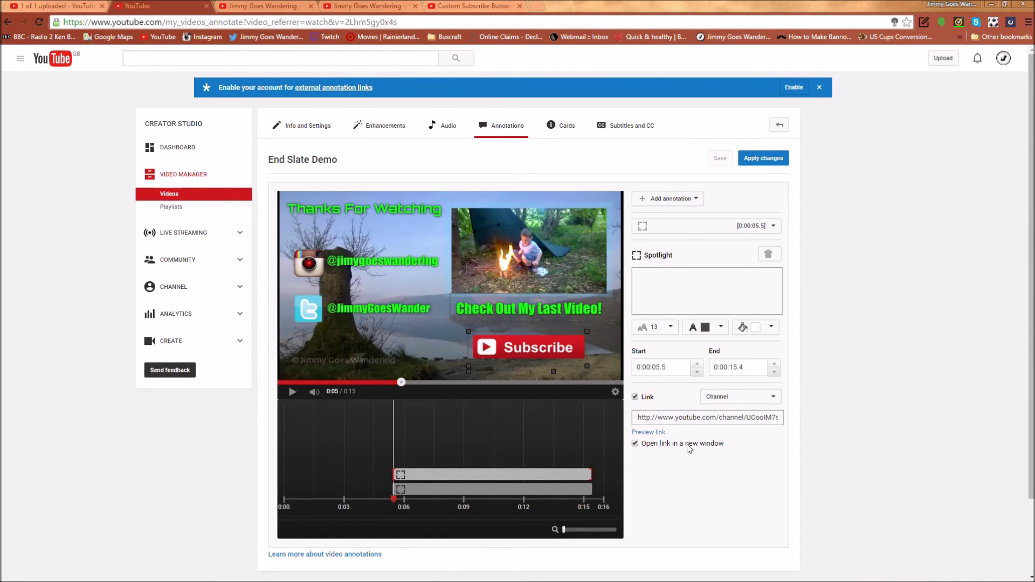
click(531, 490)
click(635, 468)
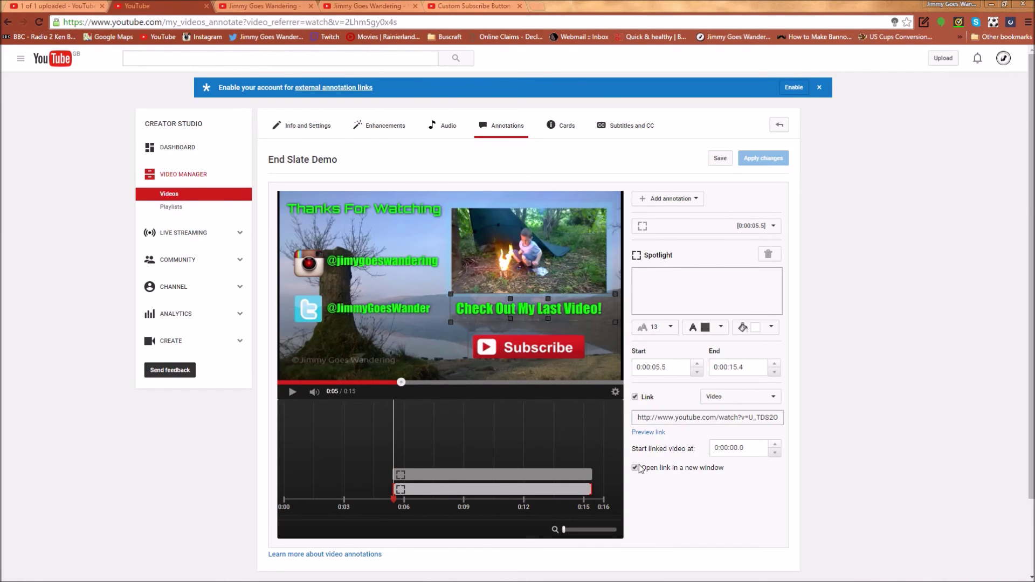
click(720, 158)
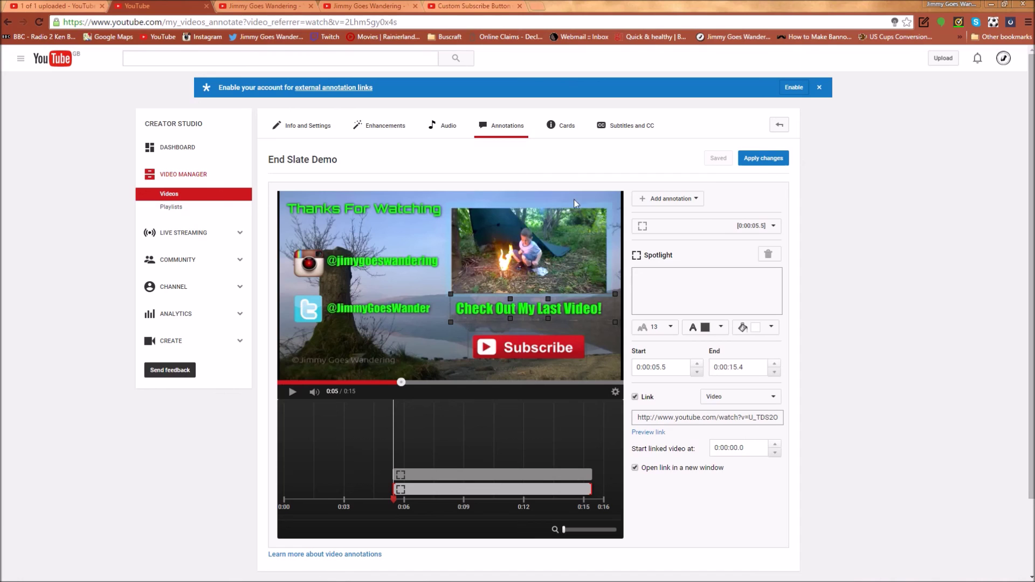
click(775, 161)
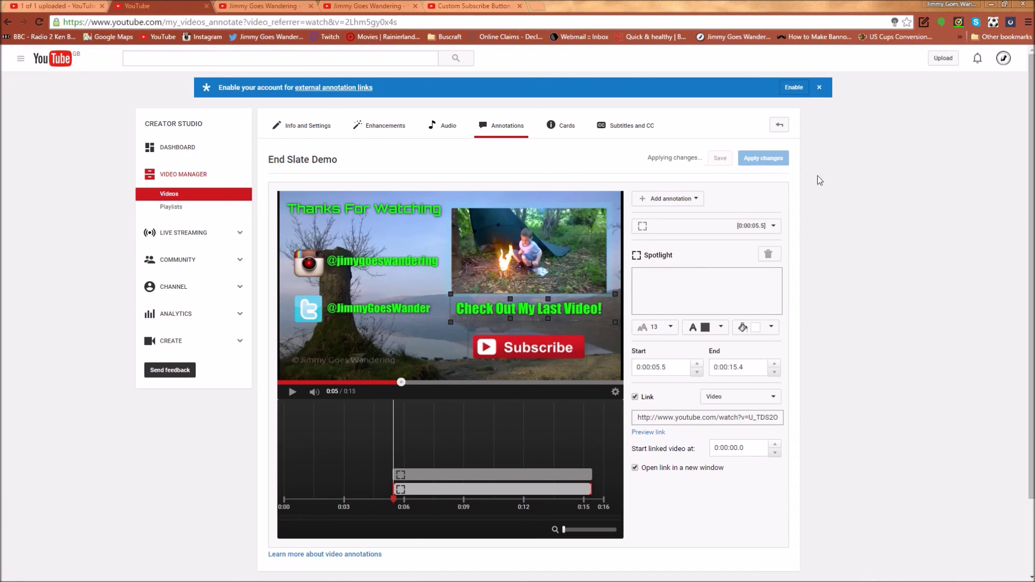